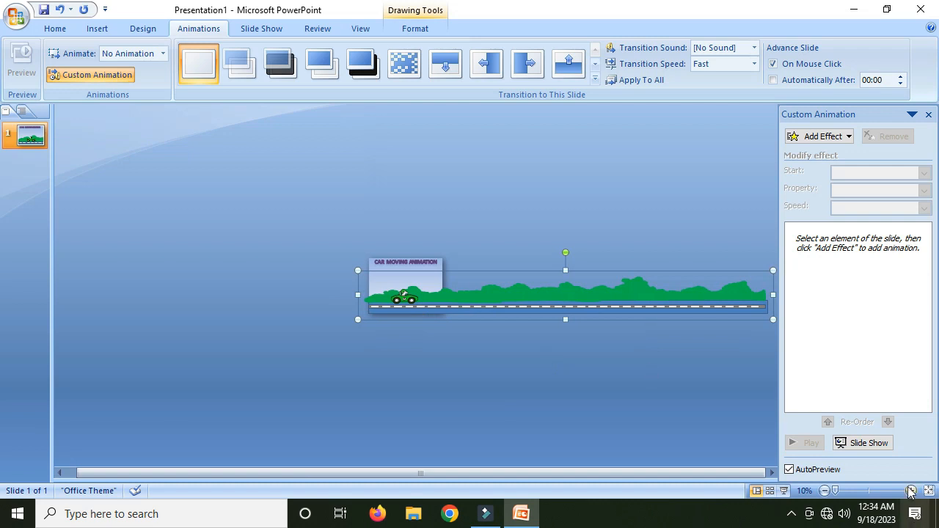
# - Duplicate the first slide of the car moving animation
pyautogui.click(911, 491)
pyautogui.click(911, 491)
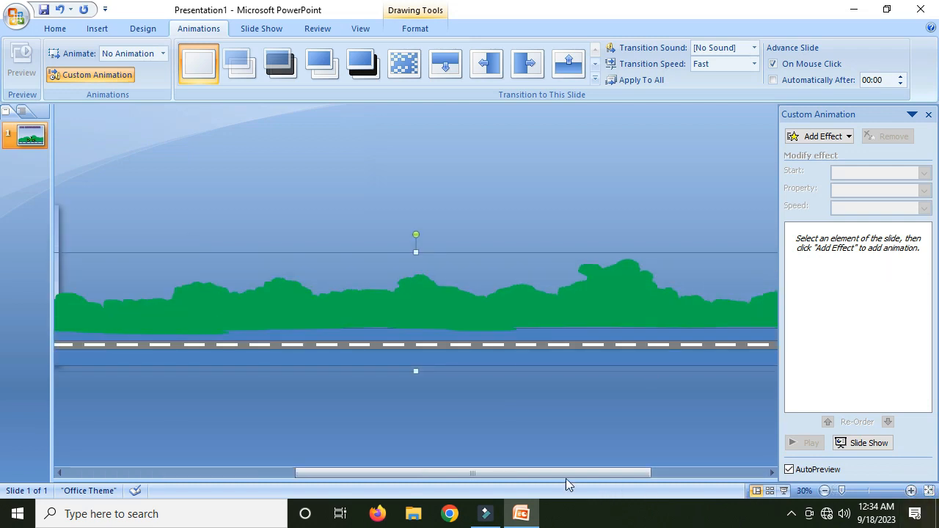
pyautogui.moveTo(523, 472); pyautogui.dragTo(296, 456)
pyautogui.click(551, 239)
pyautogui.click(409, 314)
pyautogui.click(484, 315)
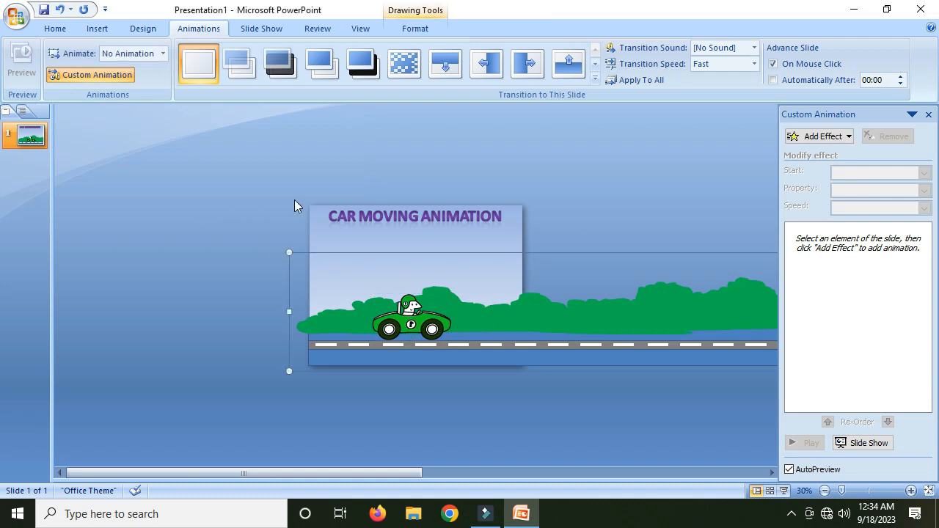
pyautogui.click(29, 137)
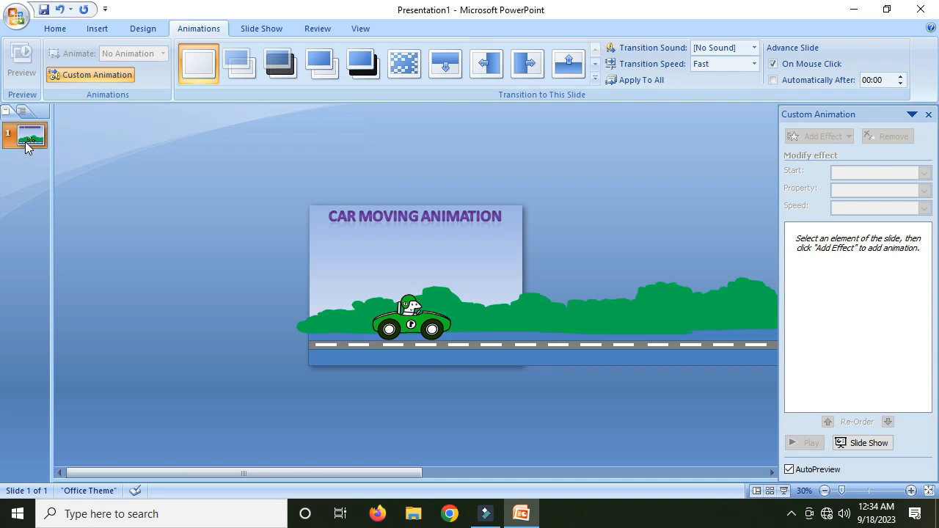
pyautogui.rightClick(30, 144)
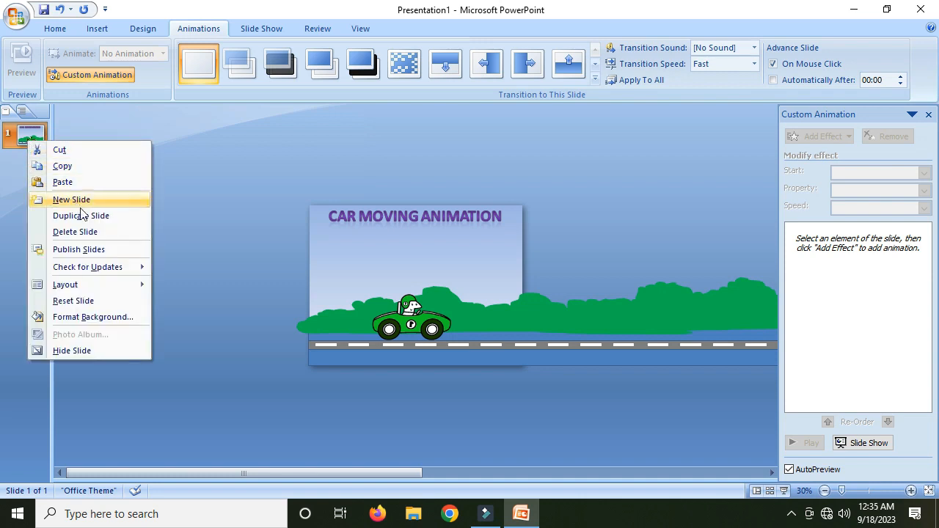
pyautogui.click(83, 214)
# - Duplicate slide 2 to add a third slide
pyautogui.click(485, 320)
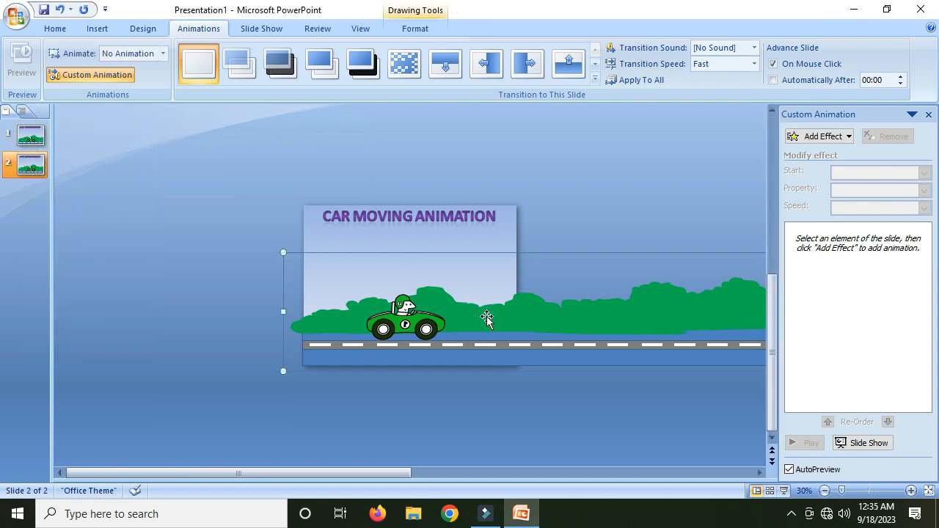
pyautogui.hscroll(5, 237, 245)
pyautogui.moveTo(398, 475); pyautogui.dragTo(308, 462)
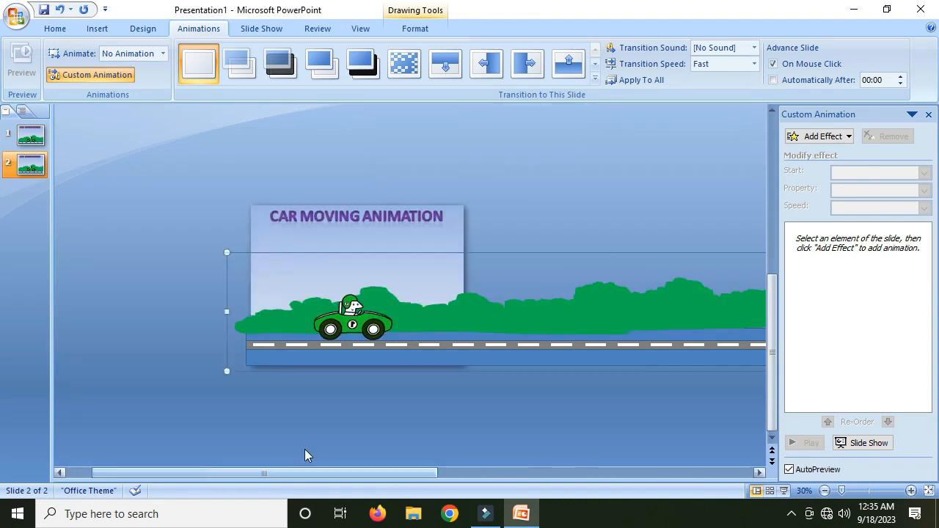
pyautogui.click(825, 490)
pyautogui.click(825, 491)
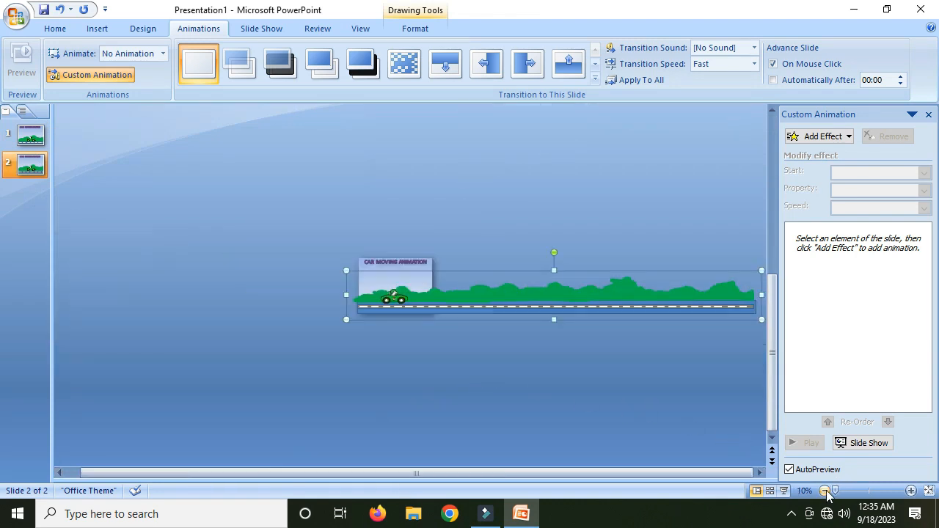
pyautogui.click(26, 170)
pyautogui.rightClick(26, 171)
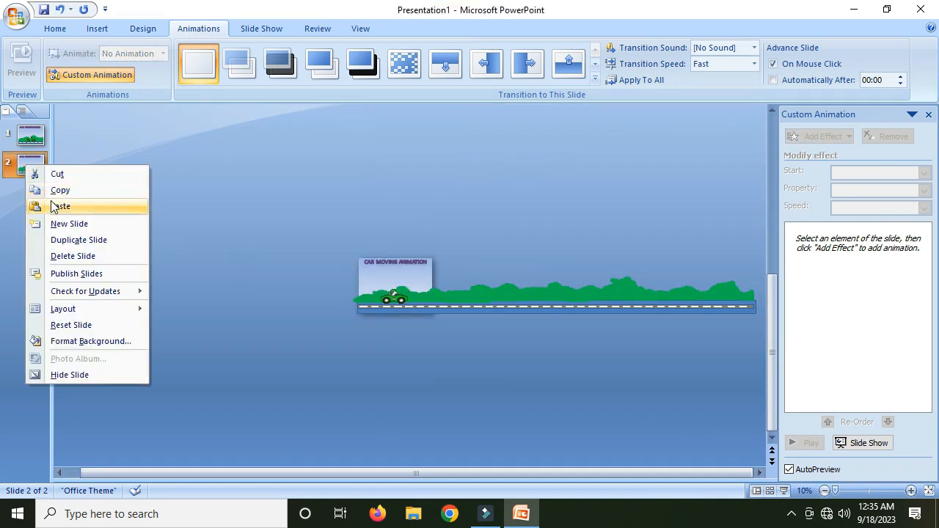
pyautogui.click(65, 241)
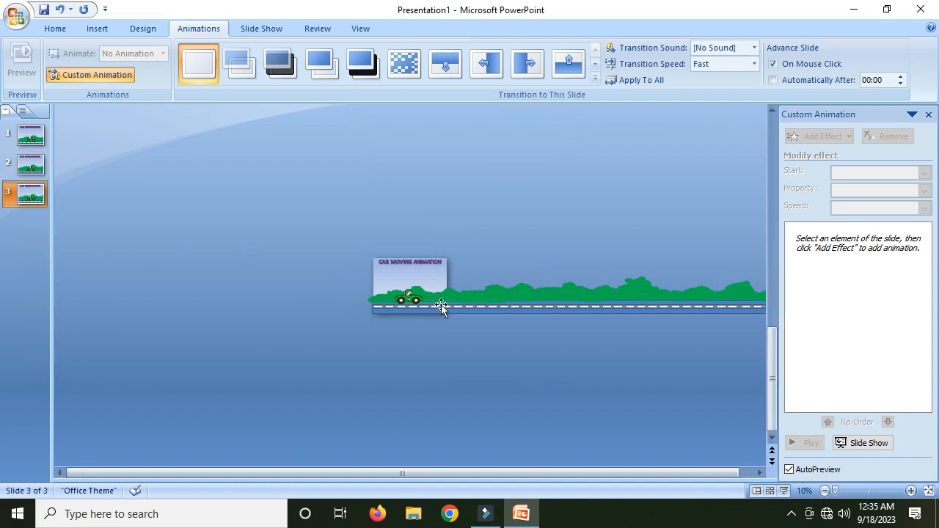
# - Duplicate slide 3 to add a fourth slide
pyautogui.click(432, 304)
pyautogui.rightClick(22, 203)
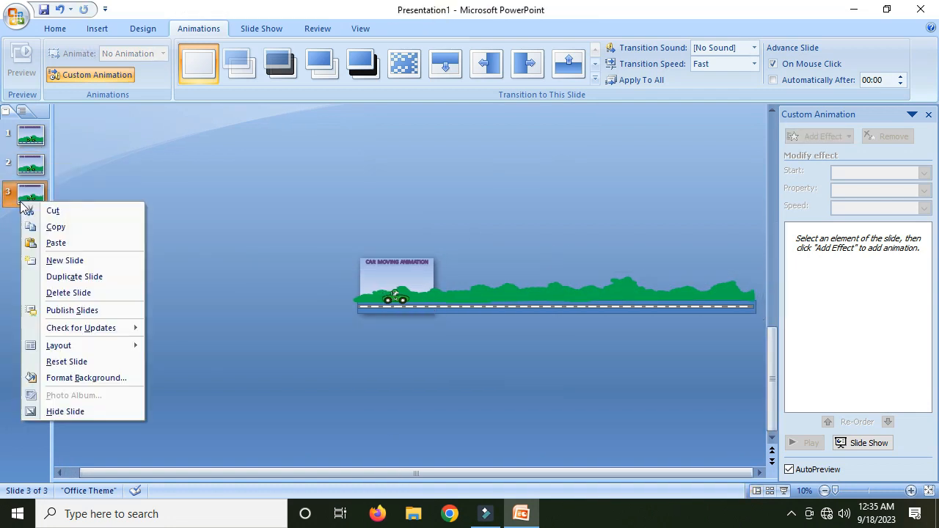
pyautogui.click(86, 277)
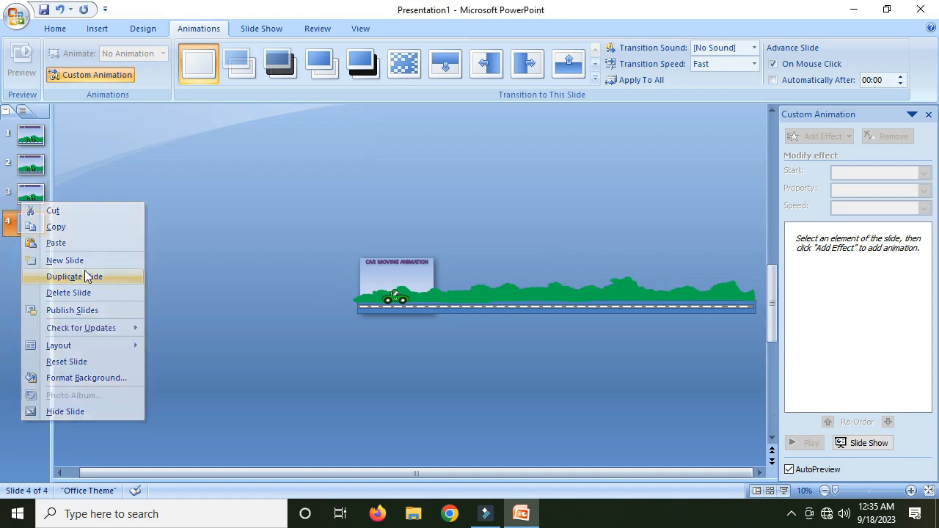
# - Duplicate slide 4 to add a fifth slide
pyautogui.click(443, 304)
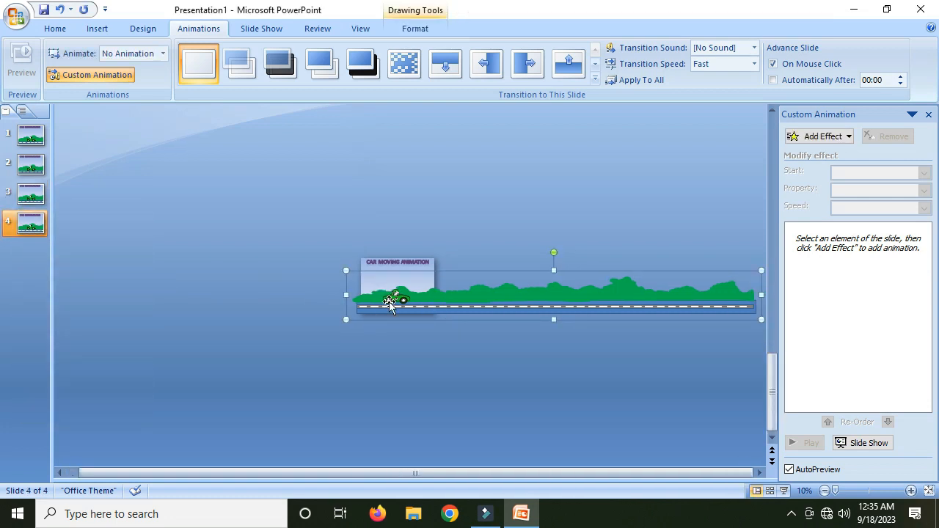
pyautogui.rightClick(24, 223)
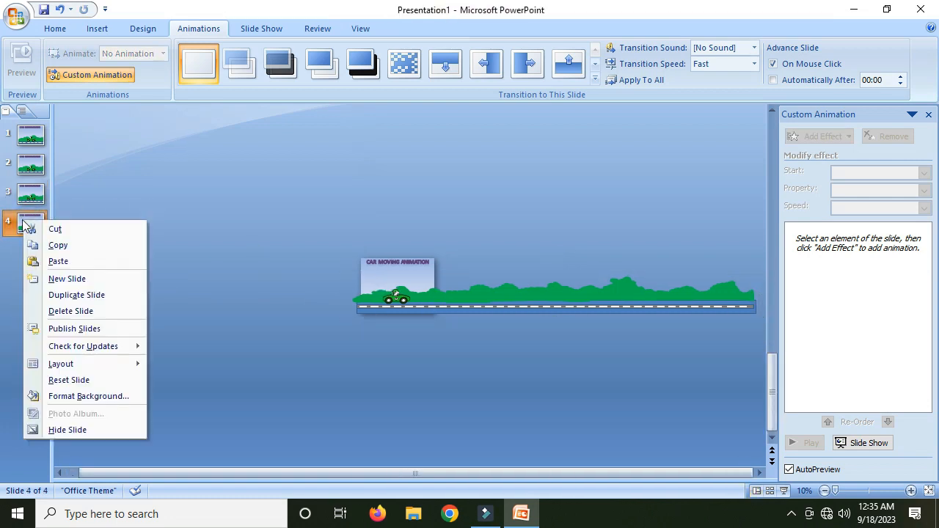
pyautogui.click(82, 294)
pyautogui.click(443, 304)
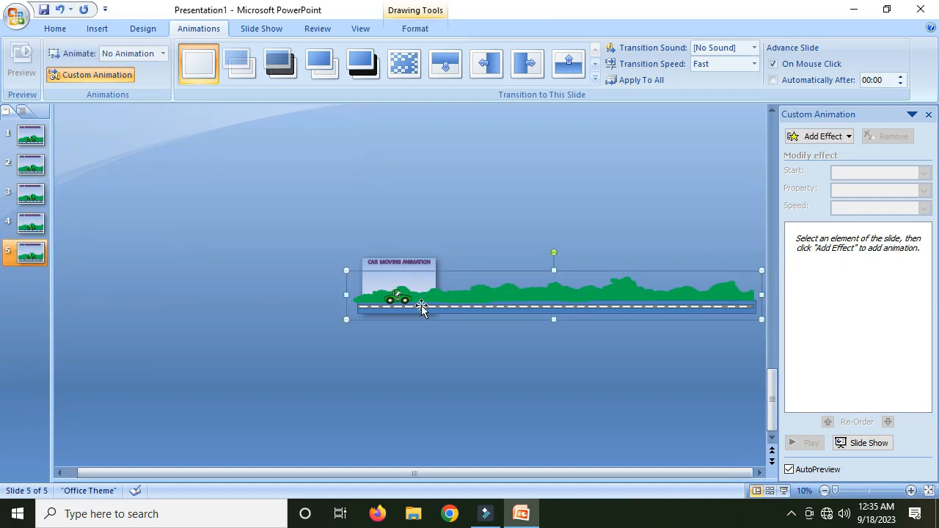
# - Duplicate slide 5 to add a sixth slide
pyautogui.rightClick(21, 265)
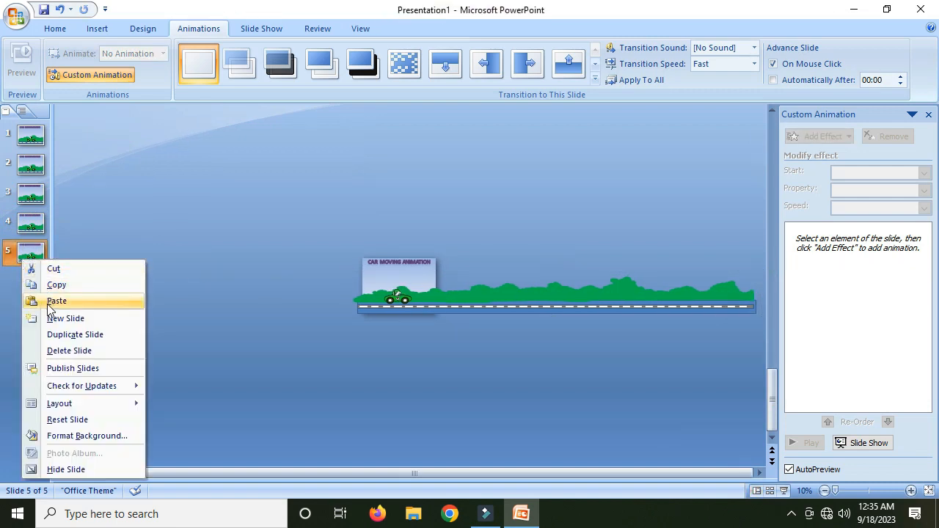
pyautogui.click(69, 334)
pyautogui.click(416, 295)
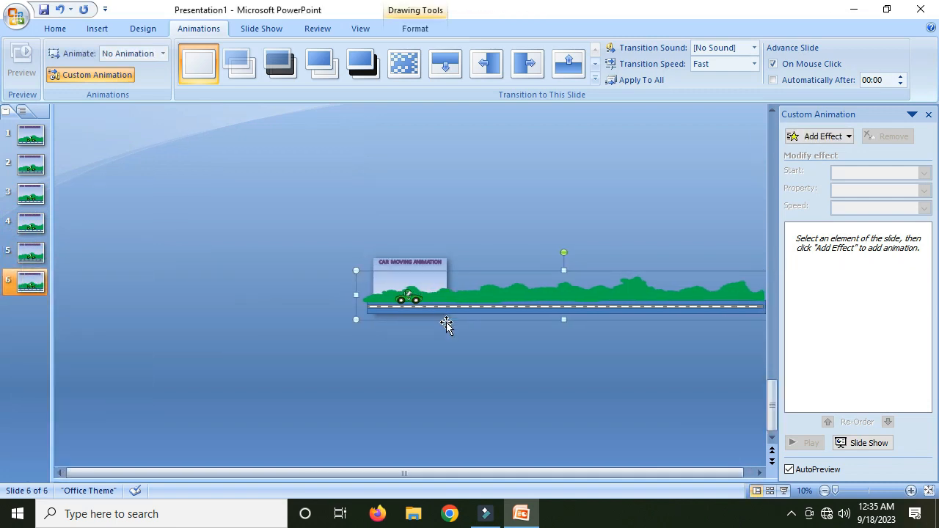
# - Duplicate slide 6 and nudge the scenery group on the new seventh slide one step left
pyautogui.click(37, 290)
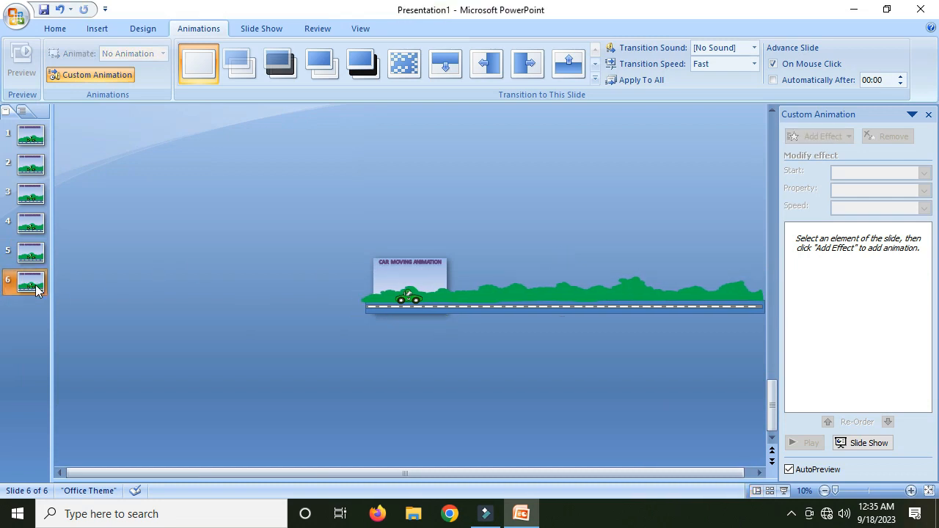
pyautogui.hotkey('ctrl', 'd')
pyautogui.click(483, 301)
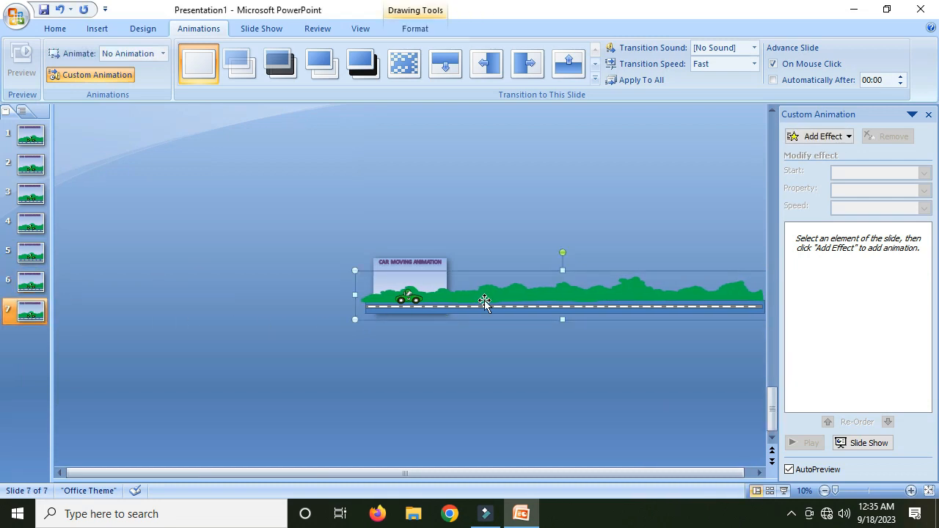
pyautogui.press('Left')
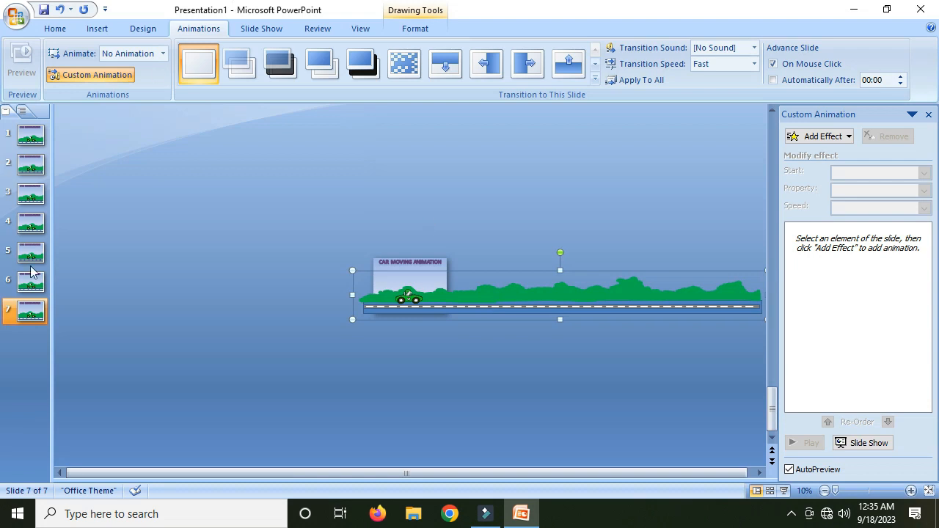
# - Duplicate slide 7 to add an eighth slide
pyautogui.rightClick(20, 315)
pyautogui.press('Escape')
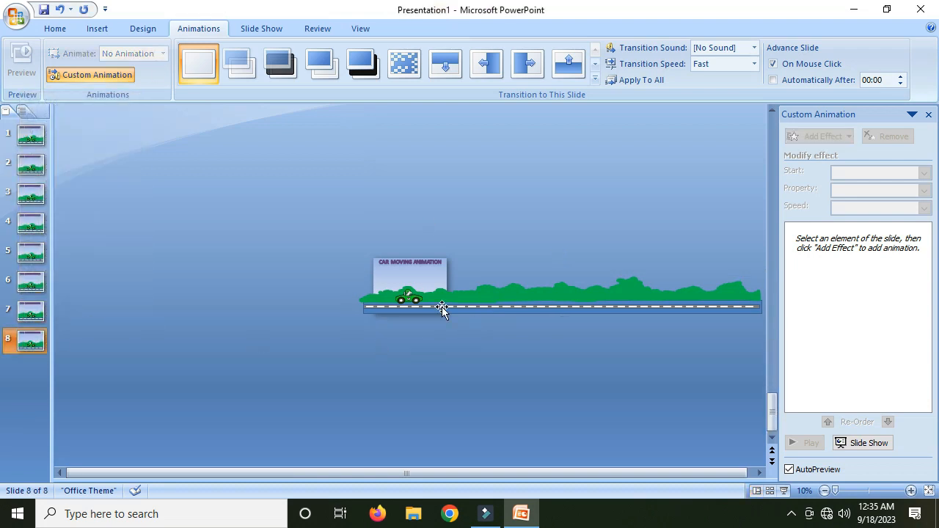
pyautogui.click(442, 307)
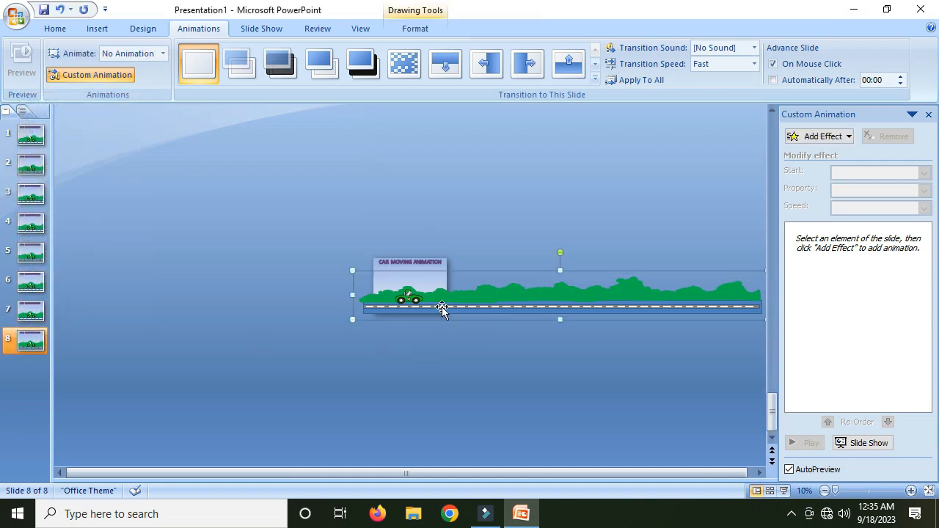
# - Copy slide 8 into a ninth slide and nudge its scenery group two steps left
pyautogui.click(33, 346)
pyautogui.rightClick(32, 403)
pyautogui.click(67, 432)
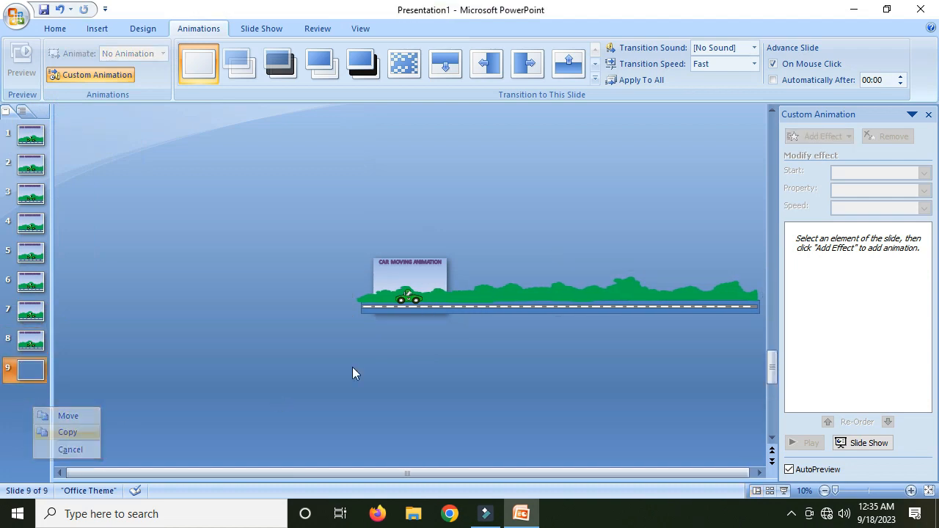
pyautogui.click(487, 300)
pyautogui.press('Left')
pyautogui.press('Left')
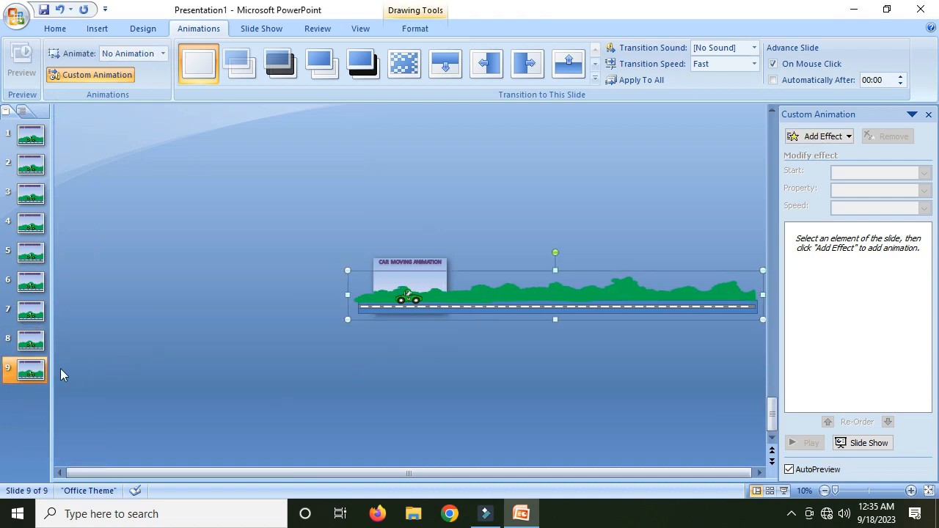
# - Copy slide 9 into a tenth slide and shift its scenery group slightly left and down
pyautogui.rightClick(33, 402)
pyautogui.click(65, 437)
pyautogui.click(491, 301)
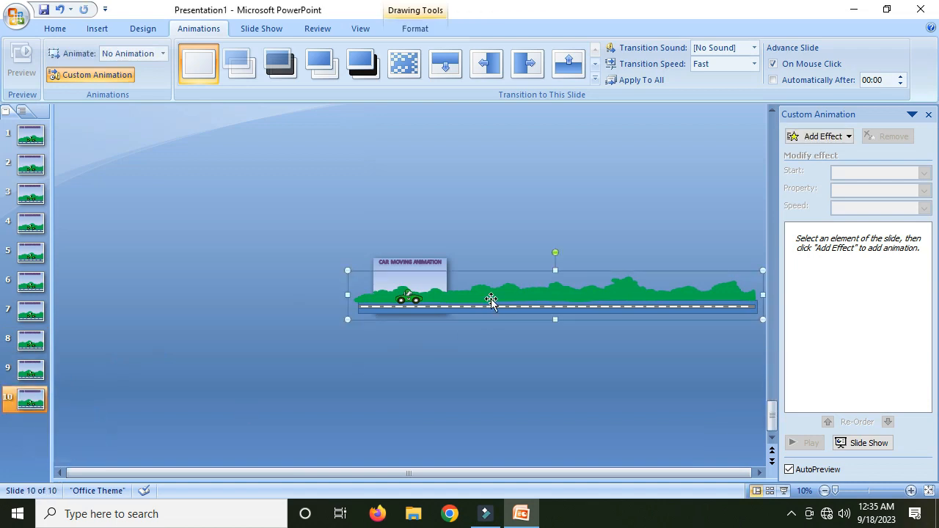
pyautogui.moveTo(491, 301); pyautogui.dragTo(482, 308)
# - Copy slide 10 into an eleventh slide and nudge its scenery group three steps left
pyautogui.rightClick(44, 402)
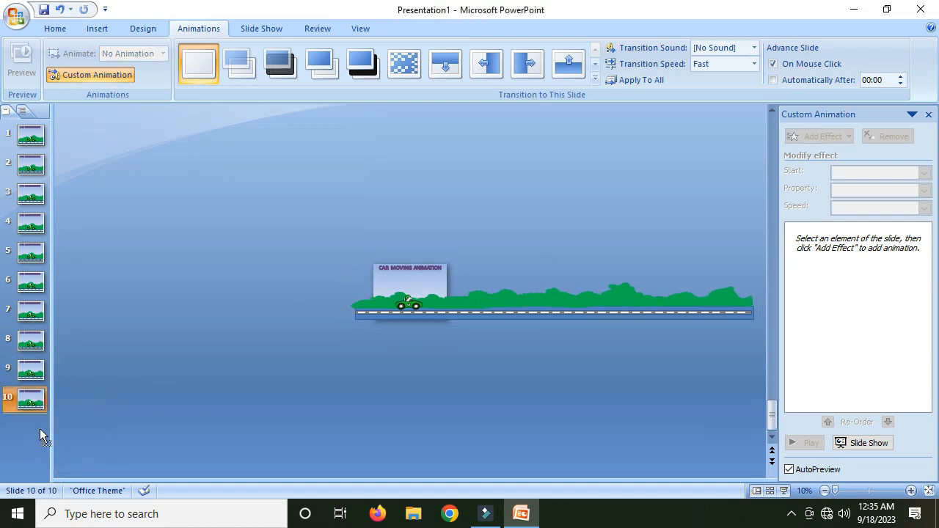
pyautogui.click(64, 454)
pyautogui.click(441, 313)
pyautogui.press('Left')
pyautogui.press('Left')
pyautogui.press('Left')
pyautogui.press('Left')
pyautogui.press('Left')
pyautogui.press('Left')
pyautogui.press('Left')
pyautogui.press('Left')
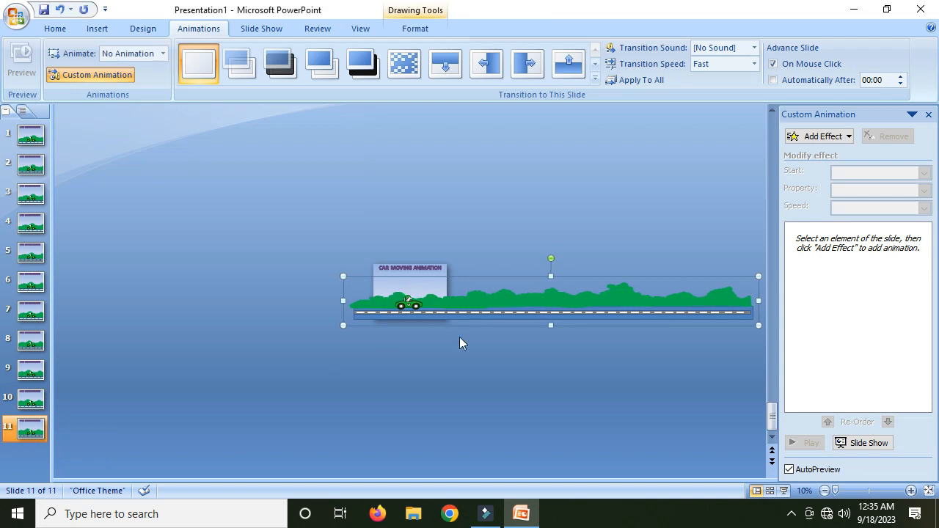
pyautogui.rightClick(28, 465)
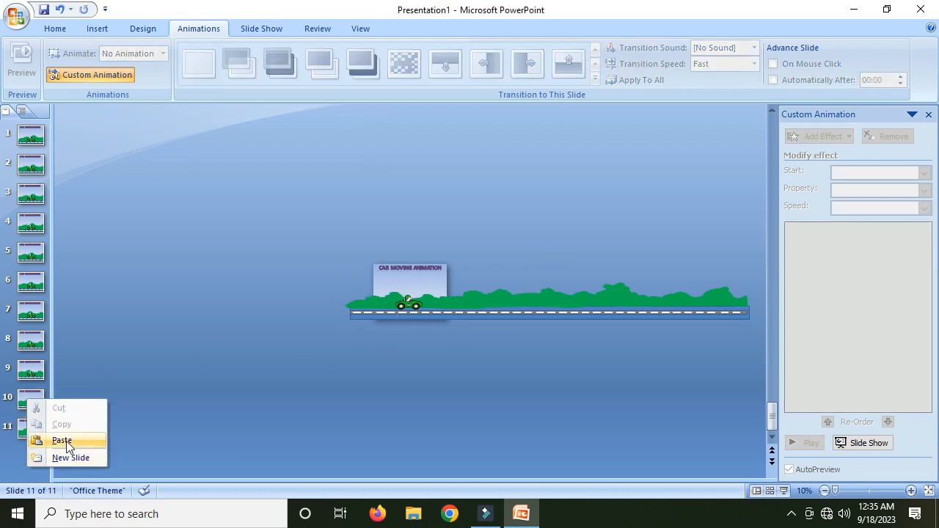
pyautogui.click(44, 440)
pyautogui.click(33, 424)
pyautogui.rightClick(34, 443)
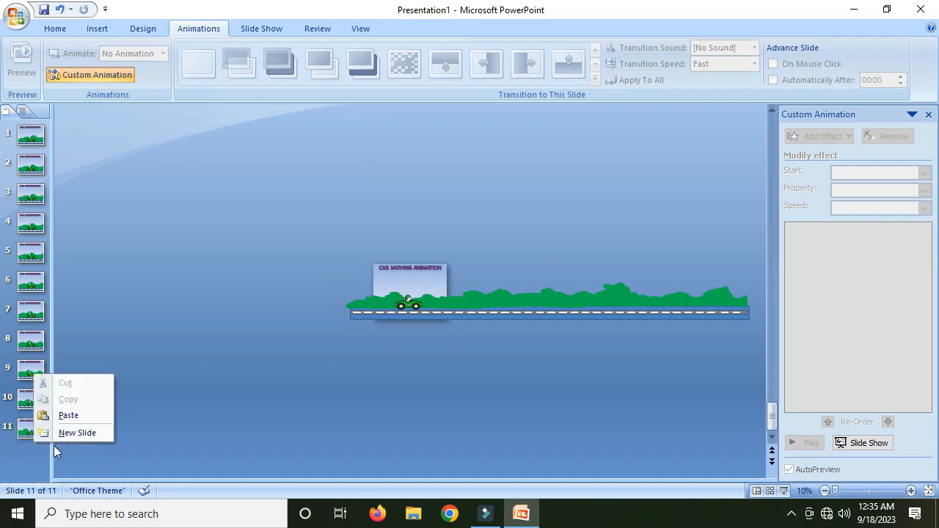
pyautogui.click(22, 438)
pyautogui.rightClick(24, 438)
pyautogui.rightClick(25, 455)
pyautogui.click(11, 436)
pyautogui.rightClick(30, 444)
pyautogui.click(15, 433)
pyautogui.click(30, 432)
pyautogui.rightClick(24, 435)
pyautogui.rightClick(25, 441)
pyautogui.click(35, 458)
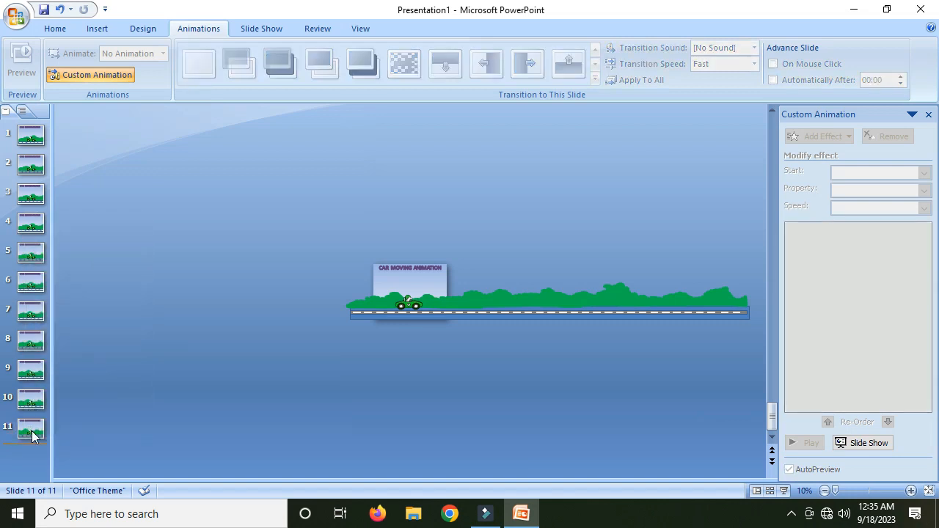
# - Copy slide 11 into a twelfth slide and nudge its scenery group three steps left
pyautogui.click(32, 434)
pyautogui.rightClick(33, 454)
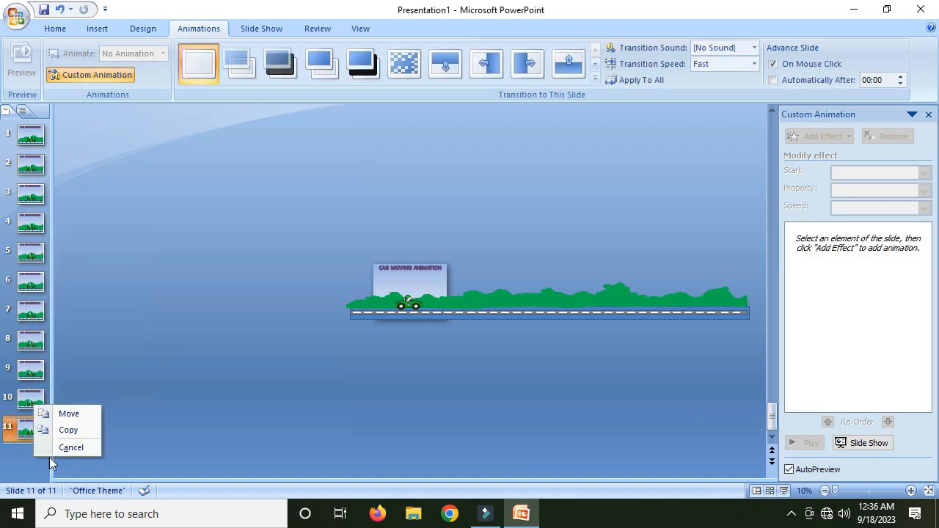
pyautogui.click(78, 431)
pyautogui.click(406, 305)
pyautogui.press('Right')
pyautogui.click(489, 305)
pyautogui.press('Left')
pyautogui.press('Left')
pyautogui.press('Left')
pyautogui.press('Left')
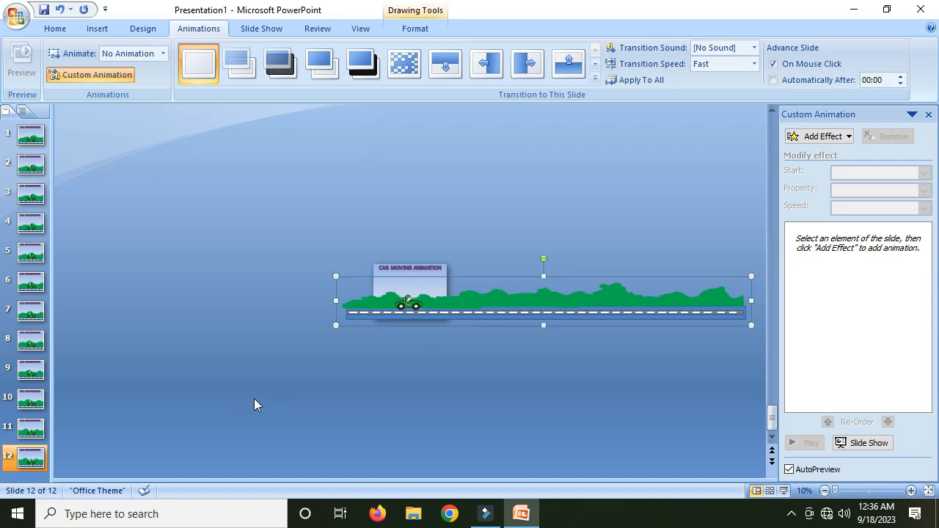
# - Copy slide 12 into a thirteenth slide and nudge its scenery group three steps left
pyautogui.click(21, 376)
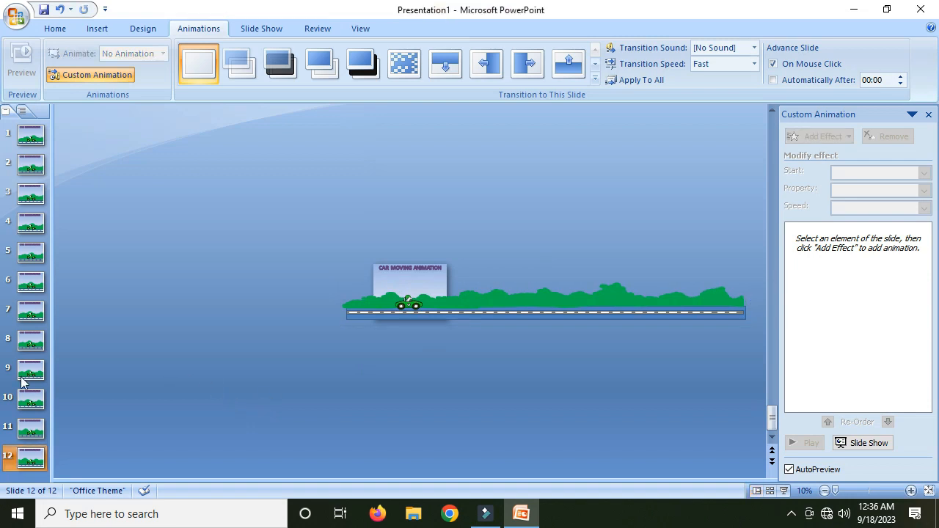
pyautogui.rightClick(30, 473)
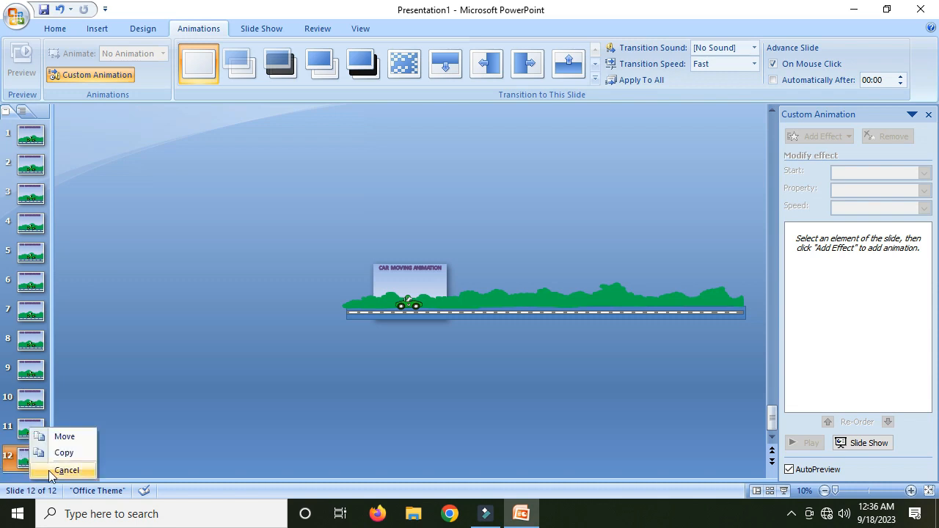
pyautogui.click(76, 453)
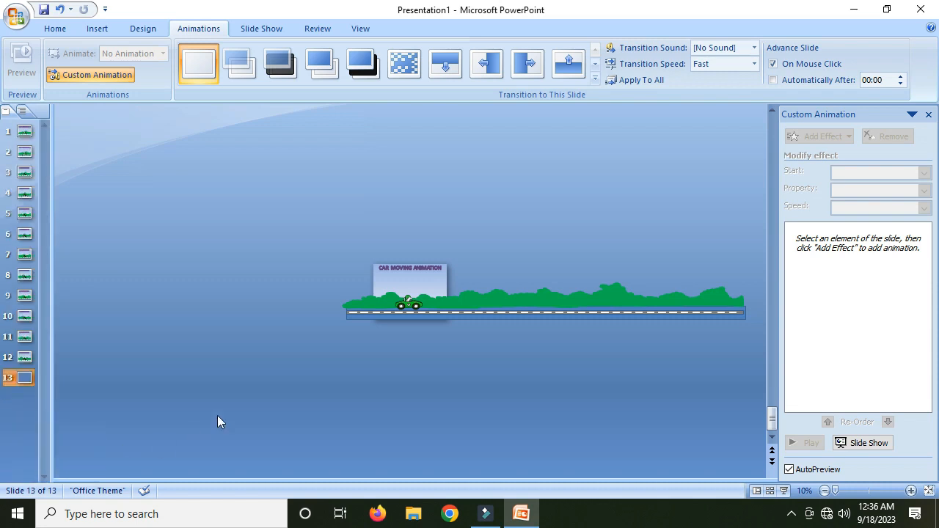
pyautogui.click(378, 315)
pyautogui.press('Left')
pyautogui.press('Left')
pyautogui.press('Left')
pyautogui.press('Left')
pyautogui.press('Left')
pyautogui.press('Left')
pyautogui.press('Left')
pyautogui.press('Left')
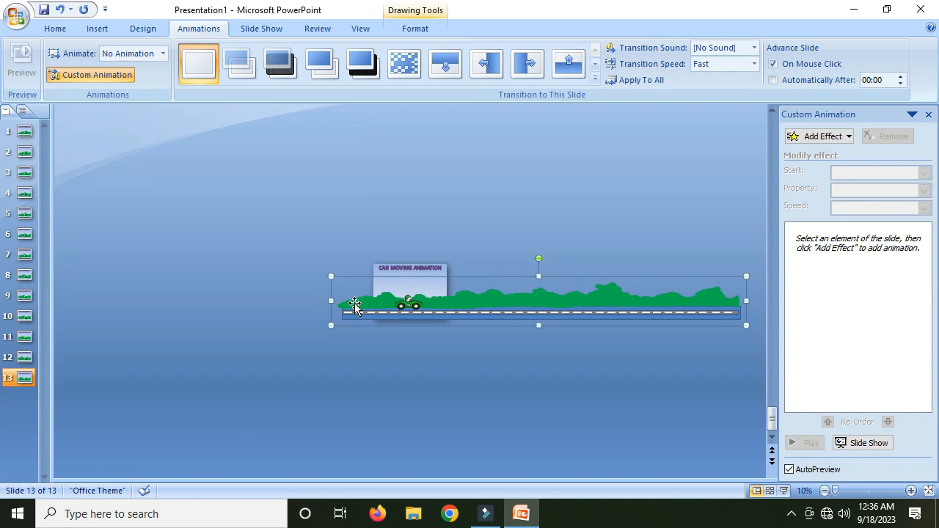
# - Duplicate slide 13 into a fourteenth slide and select its scenery group
pyautogui.rightClick(26, 377)
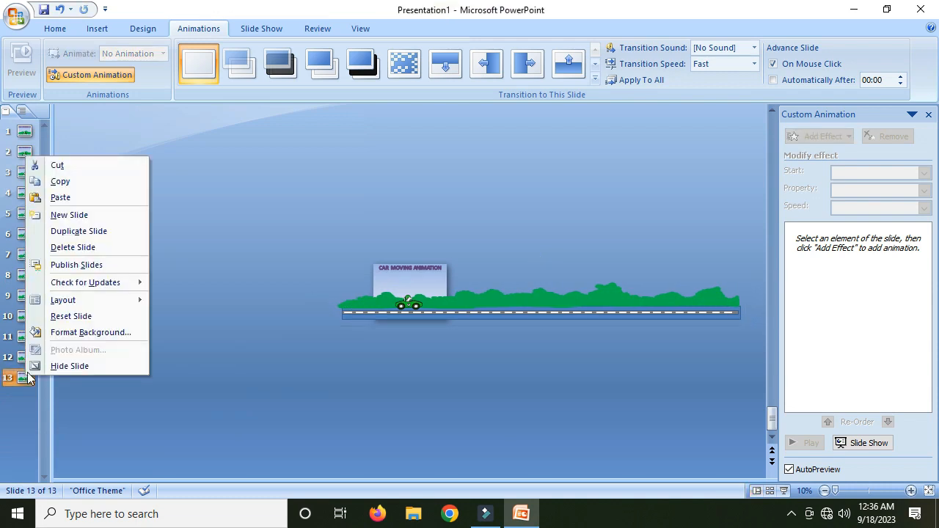
pyautogui.click(91, 232)
pyautogui.click(452, 307)
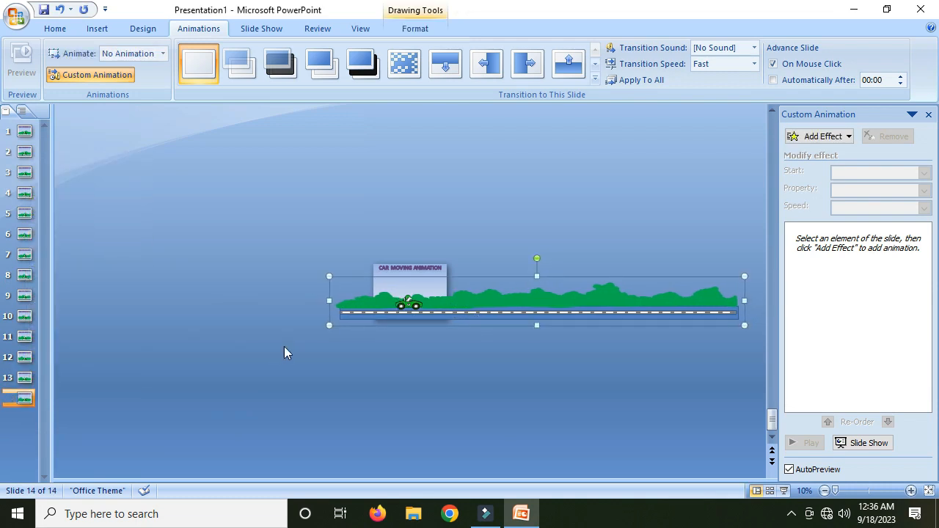
# - Duplicate slide 14 into a fifteenth slide and nudge its scenery group two steps left
pyautogui.rightClick(22, 400)
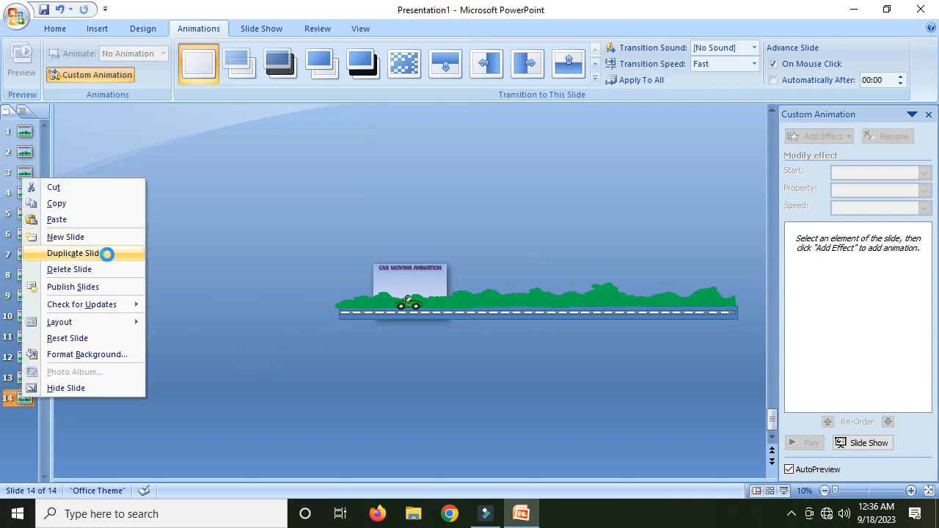
pyautogui.click(104, 255)
pyautogui.click(471, 297)
pyautogui.press('Left')
pyautogui.press('Left')
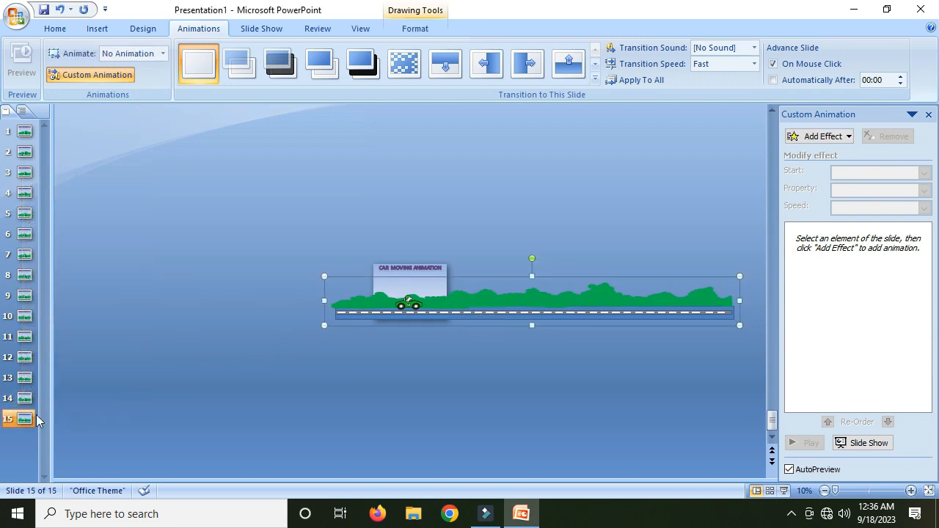
# - Duplicate slide 15 into a sixteenth slide and nudge its scenery group three steps left
pyautogui.rightClick(37, 416)
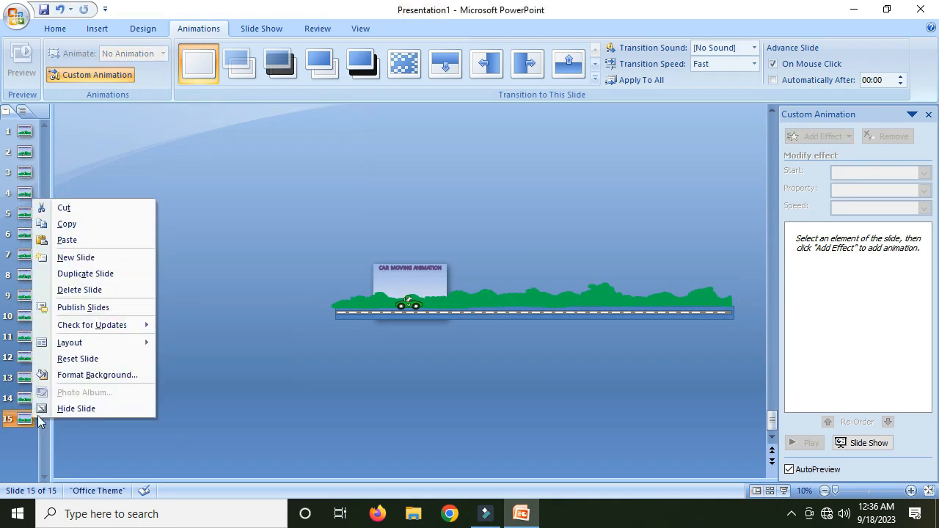
pyautogui.click(126, 274)
pyautogui.click(484, 301)
pyautogui.press('Left')
pyautogui.press('Left')
pyautogui.press('Left')
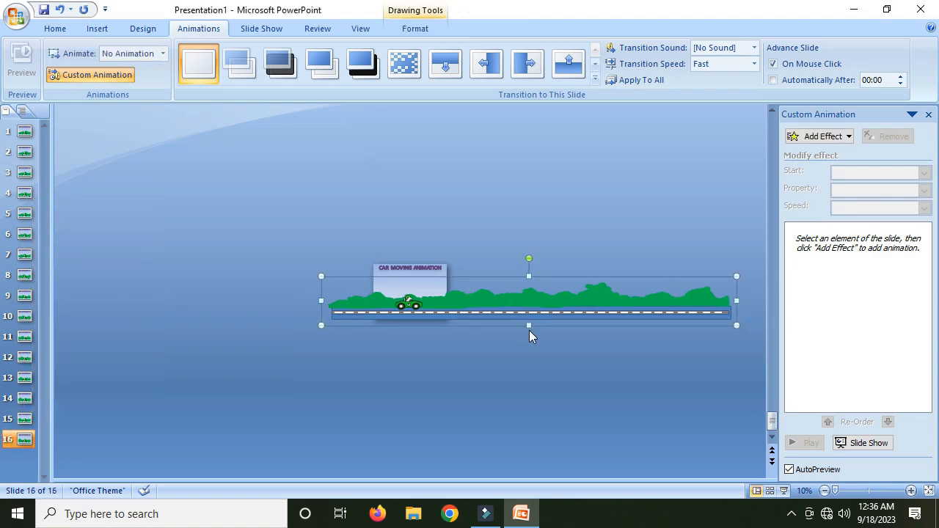
# - Add a seventeenth slide as a copy of slide 16 and select its scenery group
pyautogui.rightClick(24, 449)
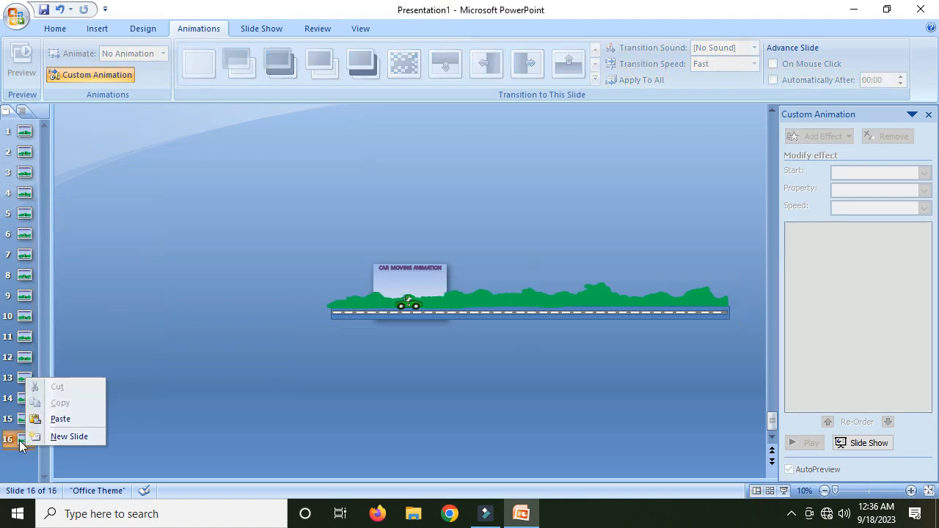
pyautogui.click(68, 351)
pyautogui.click(27, 434)
pyautogui.click(25, 440)
pyautogui.rightClick(20, 470)
pyautogui.click(51, 445)
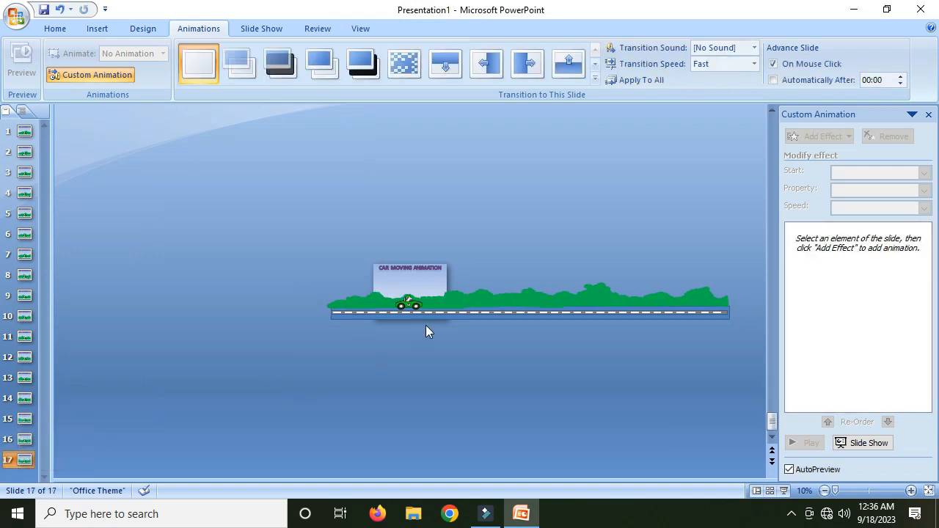
pyautogui.click(474, 309)
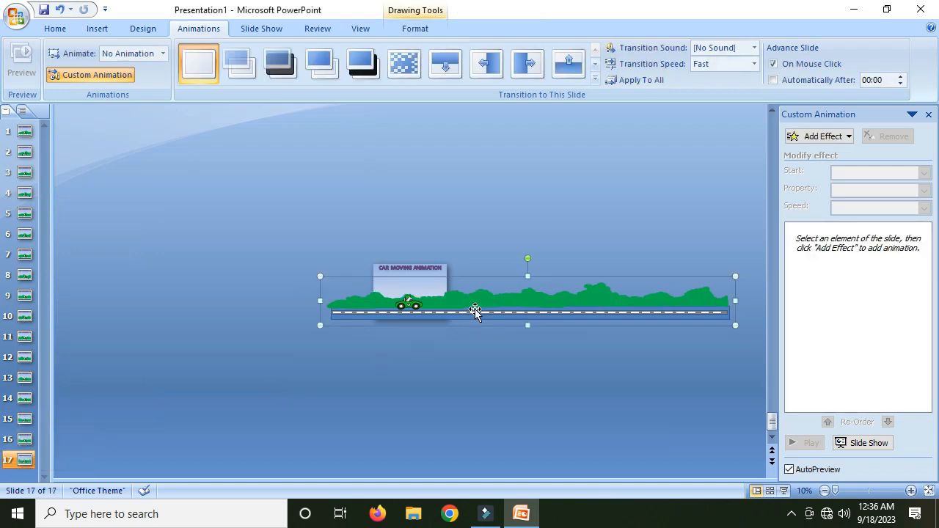
pyautogui.click(24, 461)
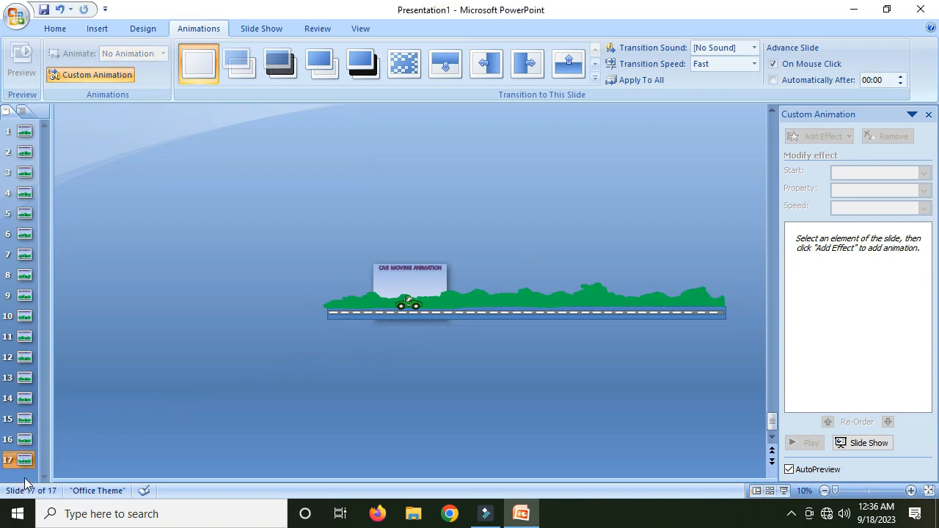
# - Paste a copy of slide 17 as an eighteenth slide and nudge its scenery group three steps left
pyautogui.rightClick(27, 476)
pyautogui.click(24, 461)
pyautogui.hotkey('ctrl', 'v')
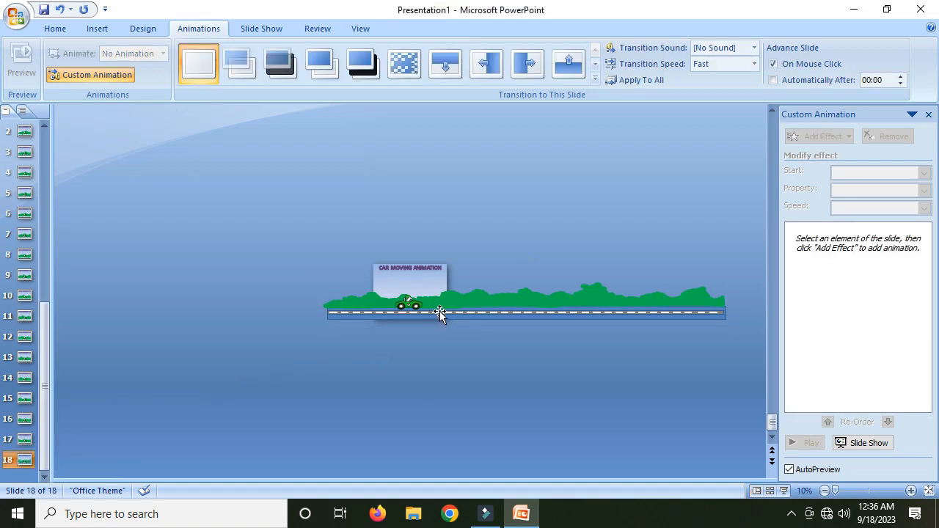
pyautogui.click(447, 305)
pyautogui.press('Left')
pyautogui.press('Left')
pyautogui.press('Left')
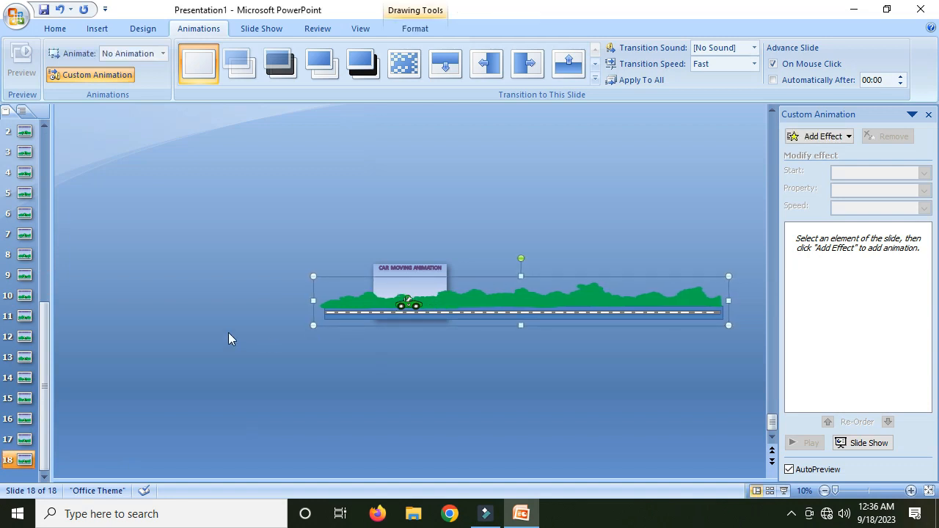
# - Paste another copy as a nineteenth slide and nudge its scenery group three steps left
pyautogui.click(25, 380)
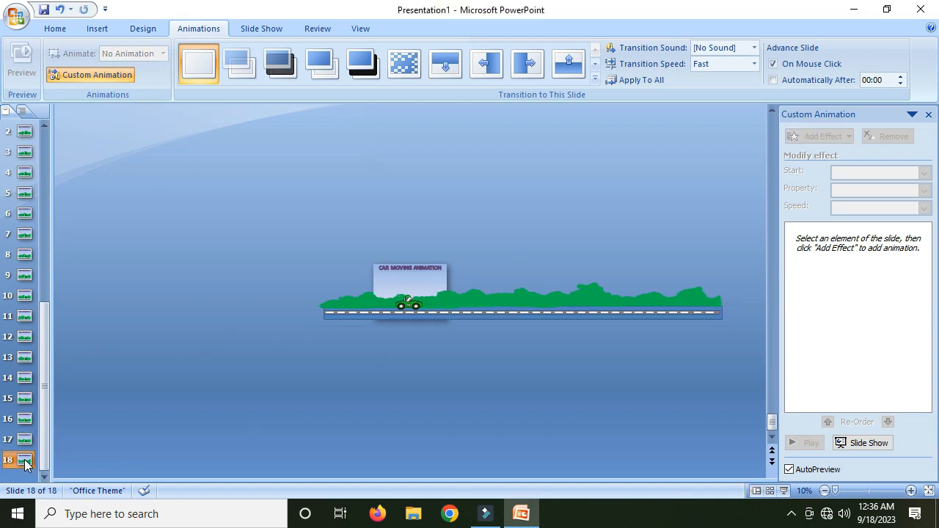
pyautogui.hotkey('ctrl', 'v')
pyautogui.click(510, 303)
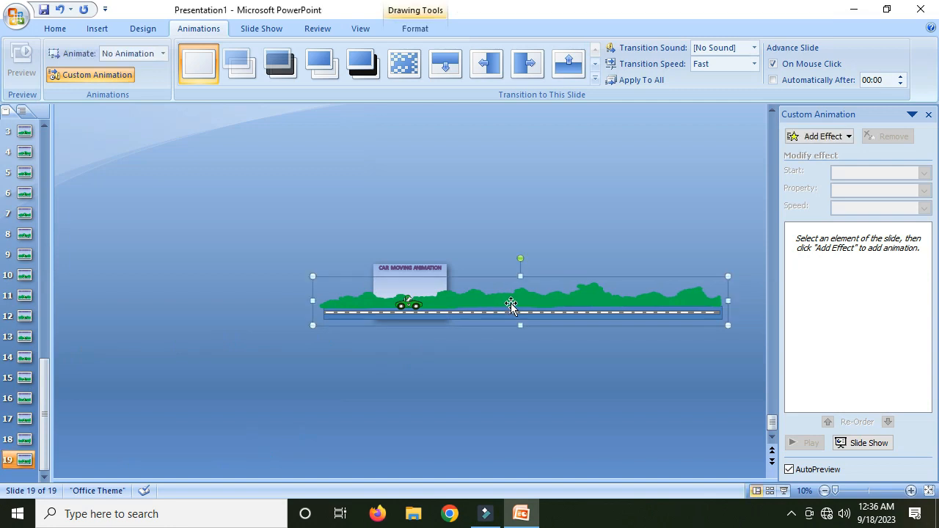
pyautogui.press('Left')
pyautogui.press('Left')
pyautogui.press('Left')
pyautogui.press('Left')
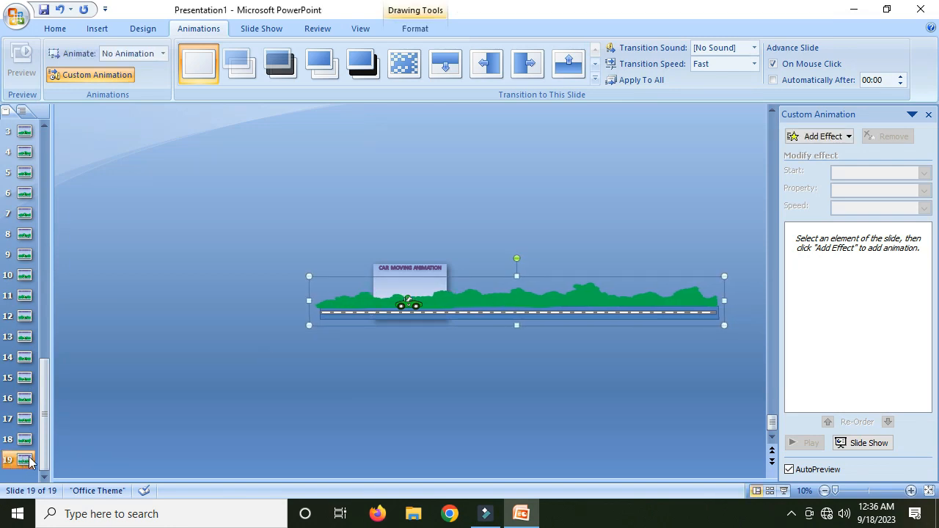
# - Nudge slide 19's scenery group two steps right and two steps down, undoing the last nudge
pyautogui.press('Right')
pyautogui.press('Right')
pyautogui.press('Down')
pyautogui.press('Down')
pyautogui.hotkey('ctrl', 'z')
# - Duplicate slide 19 into a twentieth slide and nudge its scenery group three steps left
pyautogui.click(22, 465)
pyautogui.hotkey('ctrl', 'd')
pyautogui.click(488, 301)
pyautogui.press('Left')
pyautogui.press('Left')
pyautogui.press('Left')
pyautogui.press('Left')
pyautogui.press('Left')
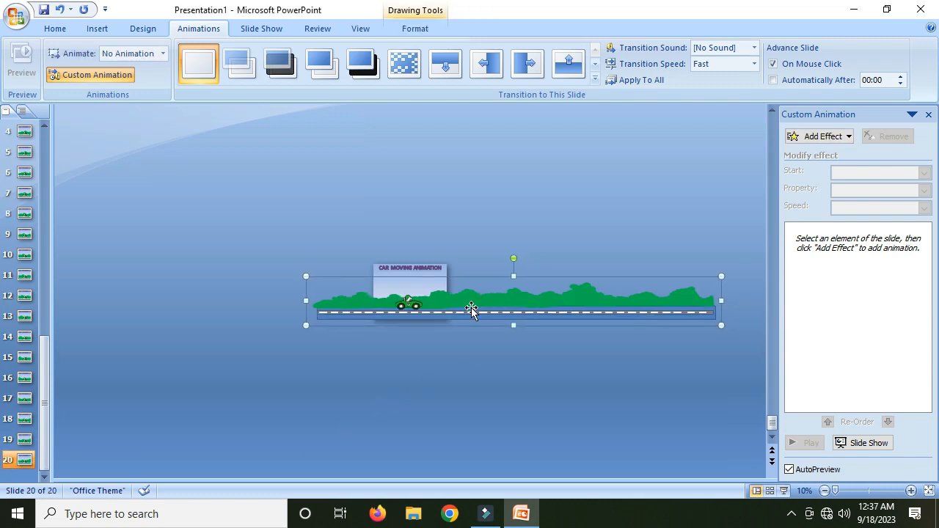
# - Duplicate slide 20 into a twenty-first slide and nudge its scenery group three steps left
pyautogui.click(24, 460)
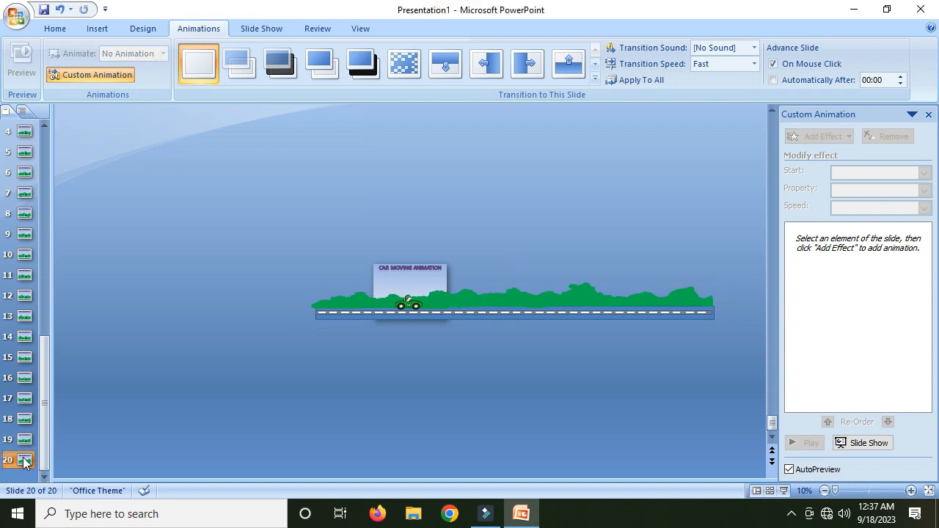
pyautogui.hotkey('ctrl', 'd')
pyautogui.click(518, 312)
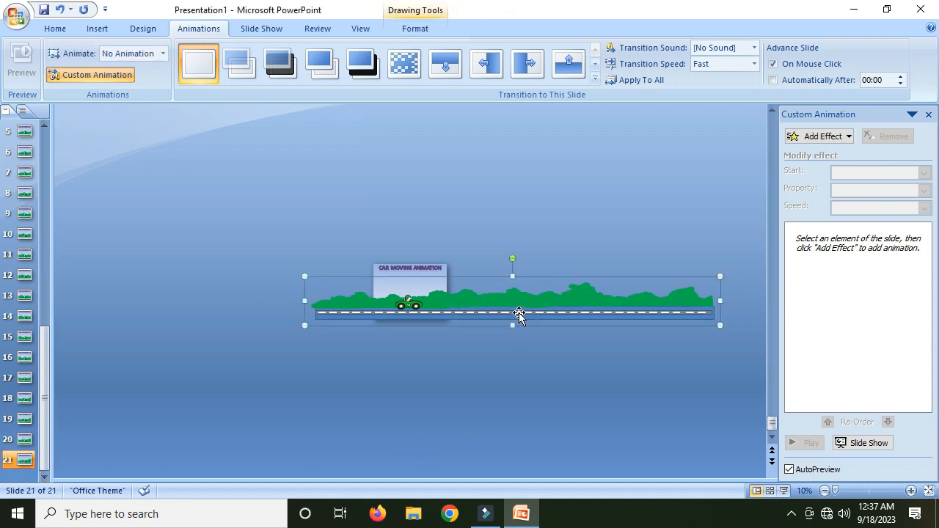
pyautogui.press('Left')
pyautogui.press('Left')
pyautogui.press('Left')
pyautogui.press('Left')
pyautogui.press('Left')
pyautogui.press('Left')
pyautogui.press('Left')
pyautogui.press('Left')
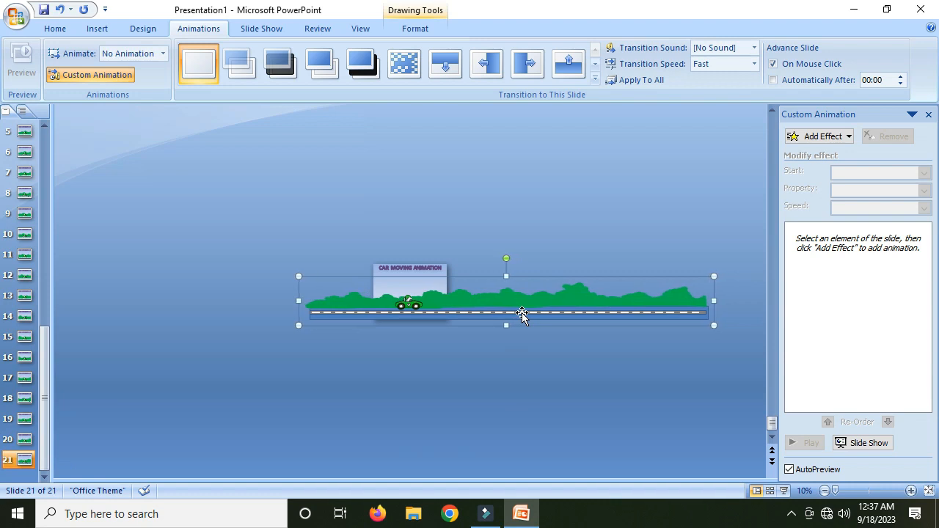
# - Duplicate slide 21 into a twenty-second slide and nudge its scenery group three steps left
pyautogui.click(30, 461)
pyautogui.hotkey('ctrl', 'd')
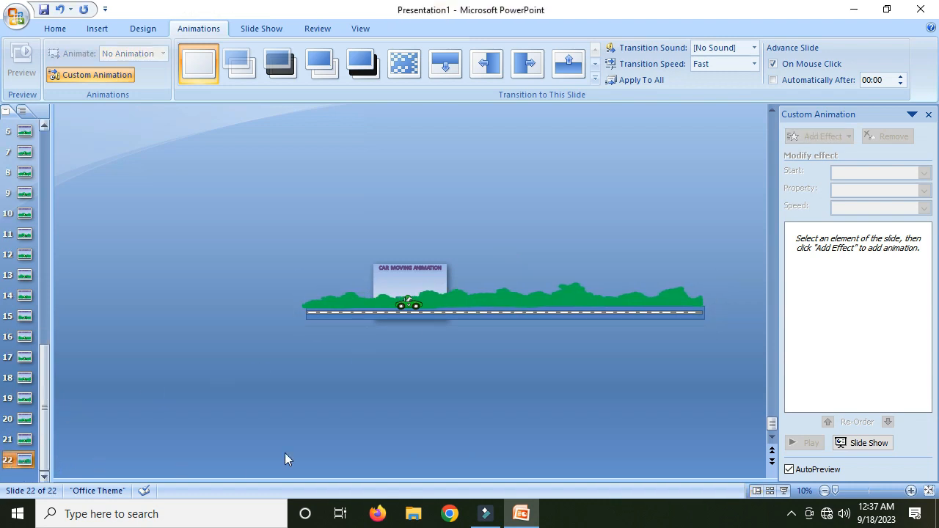
pyautogui.click(581, 307)
pyautogui.press('Left')
pyautogui.press('Left')
pyautogui.press('Left')
pyautogui.press('Left')
pyautogui.press('Left')
pyautogui.press('Left')
pyautogui.press('Left')
pyautogui.press('Left')
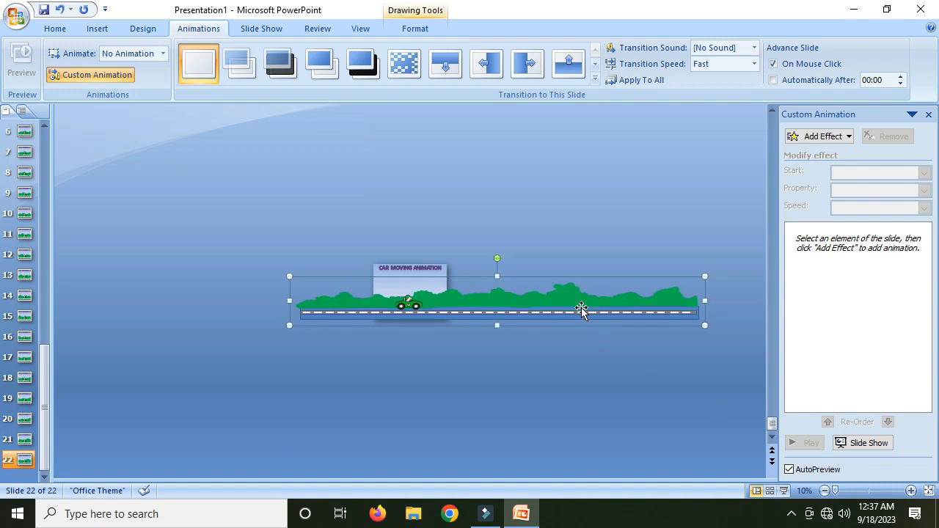
# - Duplicate slide 22 into a twenty-third slide and nudge its scenery group three steps left
pyautogui.click(30, 459)
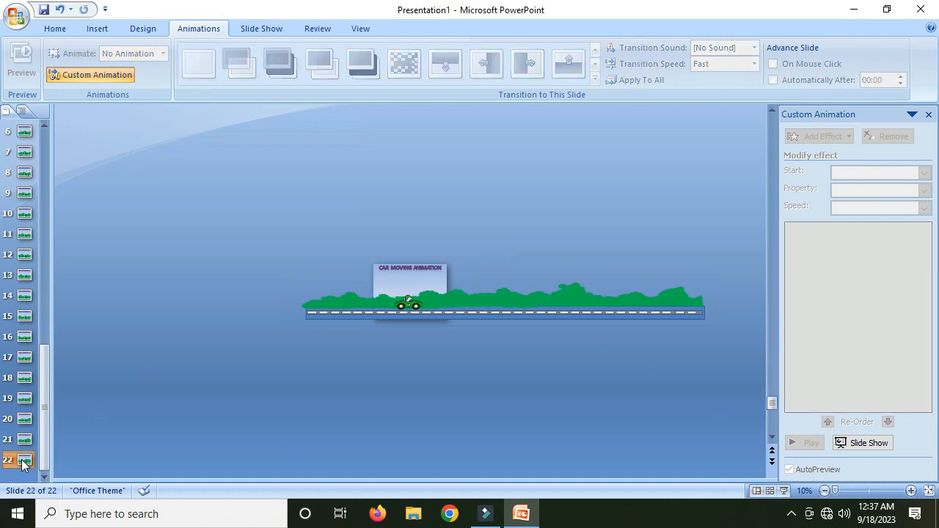
pyautogui.hotkey('ctrl', 'd')
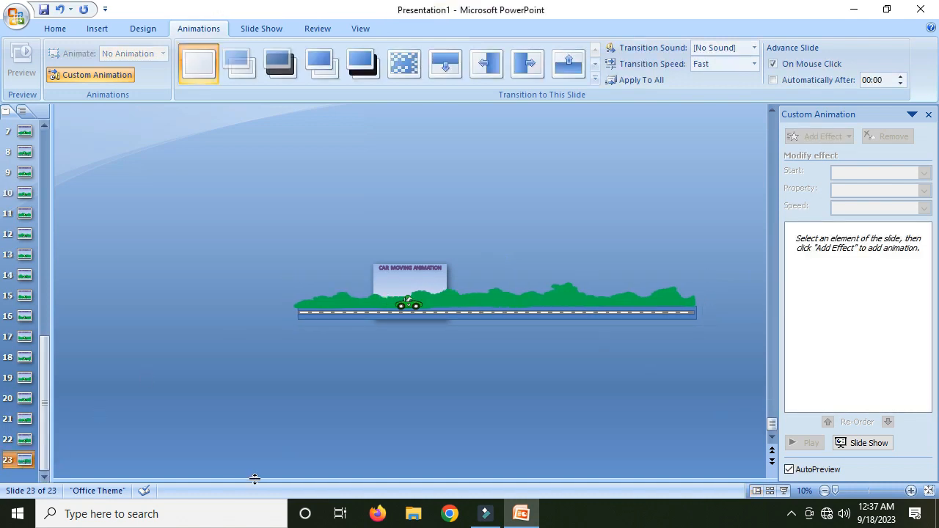
pyautogui.click(487, 304)
pyautogui.press('Left')
pyautogui.press('Left')
pyautogui.press('Left')
pyautogui.press('Left')
pyautogui.press('Left')
pyautogui.press('Left')
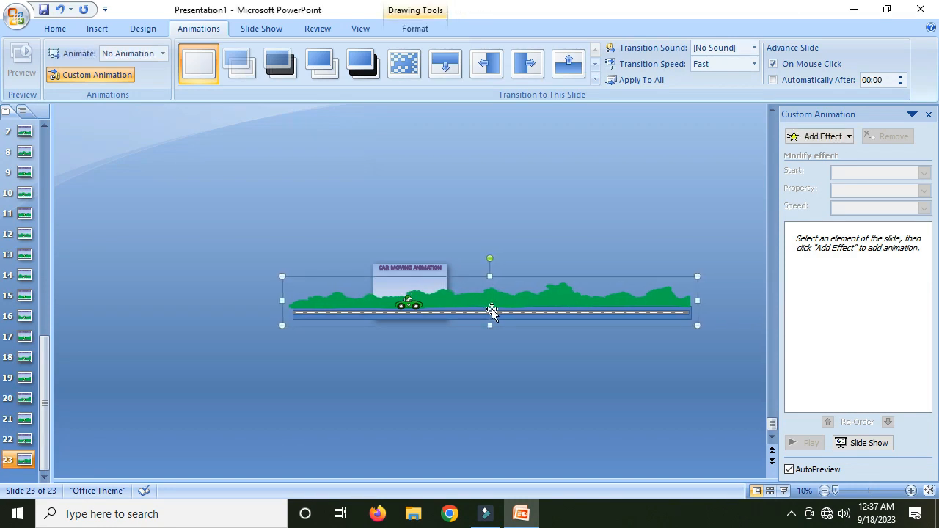
# - Duplicate slide 23 into a twenty-fourth slide and nudge its scenery group three steps left
pyautogui.rightClick(25, 460)
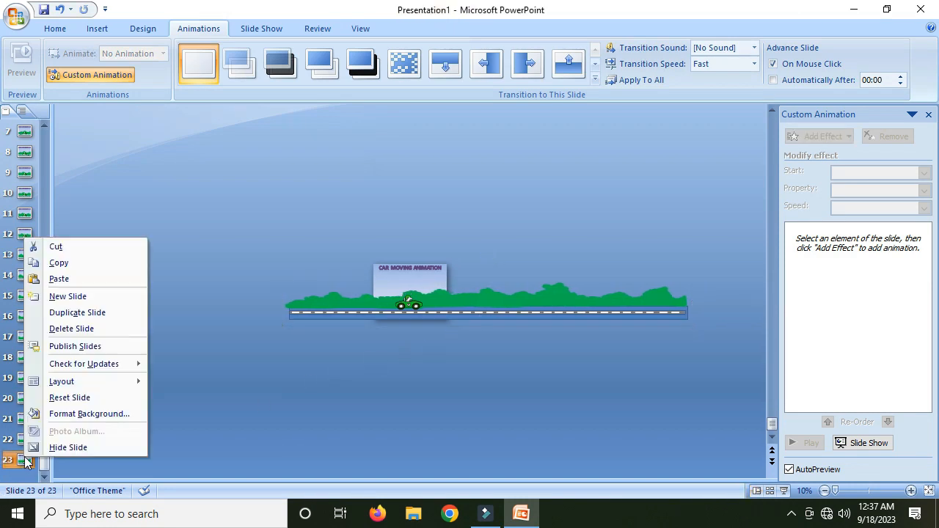
pyautogui.click(77, 312)
pyautogui.click(325, 310)
pyautogui.press('Left')
pyautogui.press('Left')
pyautogui.press('Left')
pyautogui.press('Left')
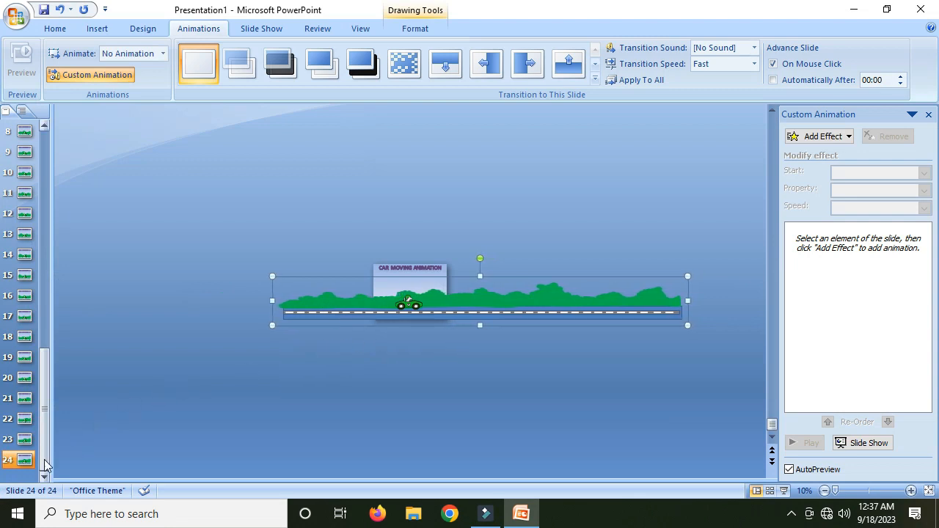
# - Duplicate slide 24 into a twenty-fifth slide and nudge its scenery group five steps left
pyautogui.click(11, 411)
pyautogui.hotkey('ctrl', 'd')
pyautogui.click(484, 308)
pyautogui.press('Left')
pyautogui.press('Left')
pyautogui.press('Left')
pyautogui.press('Left')
pyautogui.press('Left')
pyautogui.press('Left')
pyautogui.press('Left')
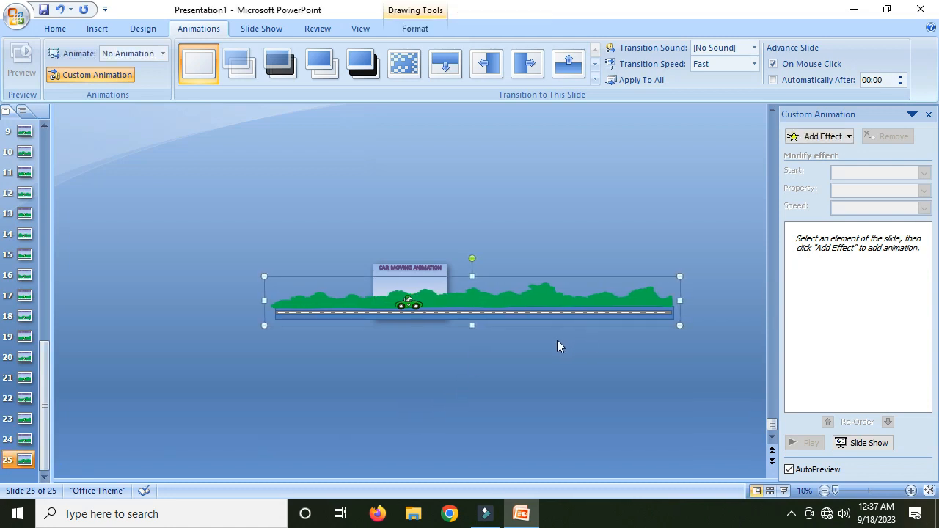
# - Duplicate slide 25 into a twenty-sixth slide and nudge its scenery group three steps left
pyautogui.rightClick(28, 464)
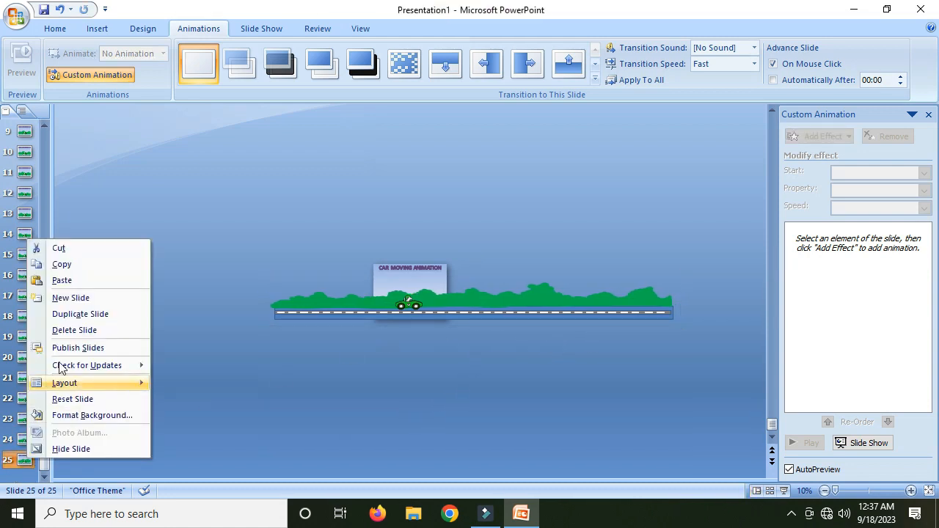
pyautogui.click(81, 314)
pyautogui.click(301, 304)
pyautogui.press('Left')
pyautogui.press('Left')
pyautogui.press('Left')
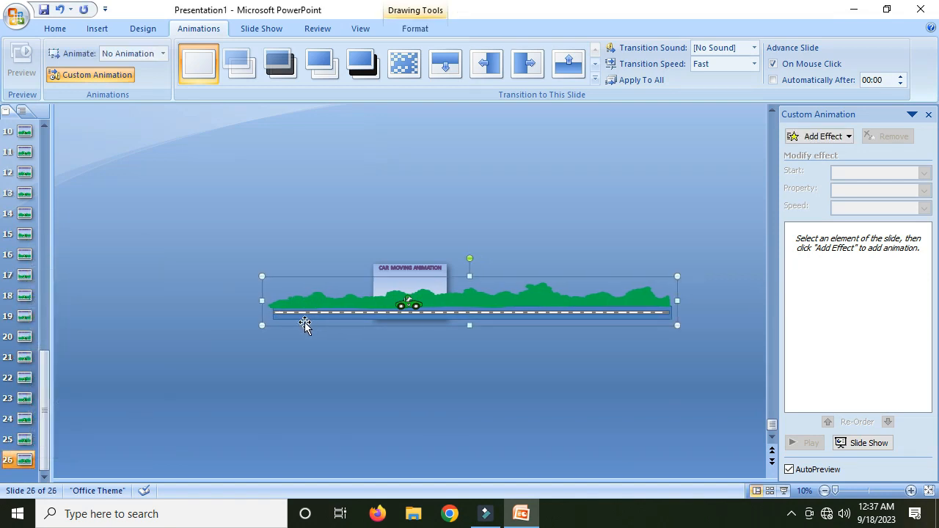
# - Duplicate slide 26 into a twenty-seventh slide and select its scenery group
pyautogui.click(22, 462)
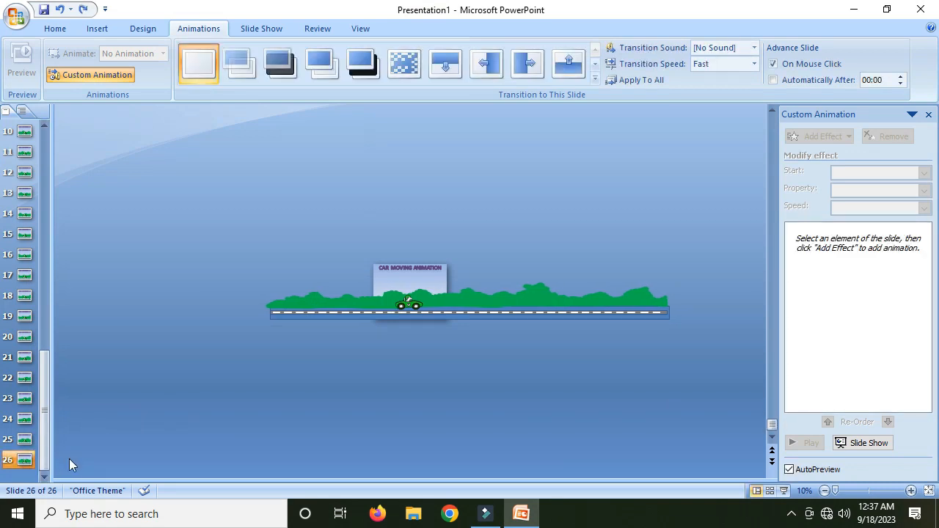
pyautogui.hotkey('ctrl', 'd')
pyautogui.click(482, 309)
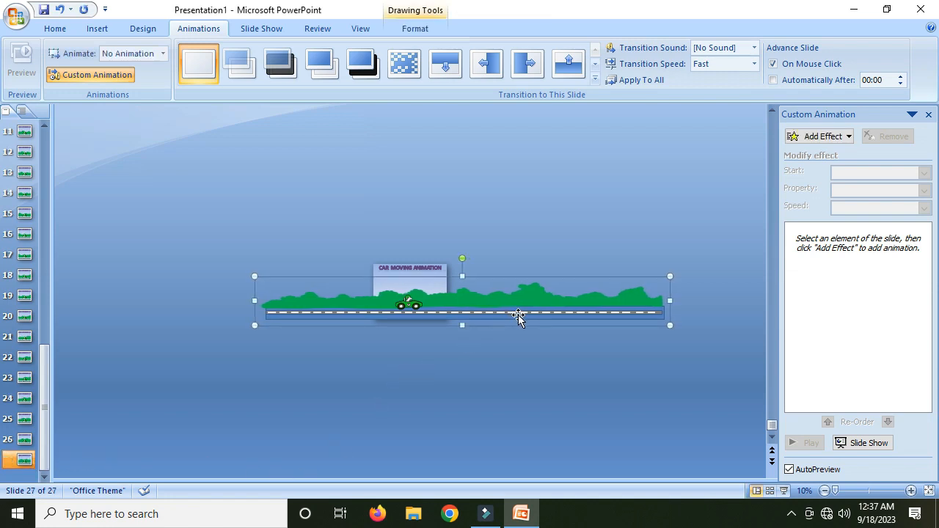
# - Duplicate slide 27 into a twenty-eighth slide and nudge its scenery group two steps left
pyautogui.click(34, 460)
pyautogui.hotkey('ctrl', 'd')
pyautogui.click(457, 308)
pyautogui.press('Left')
pyautogui.press('Left')
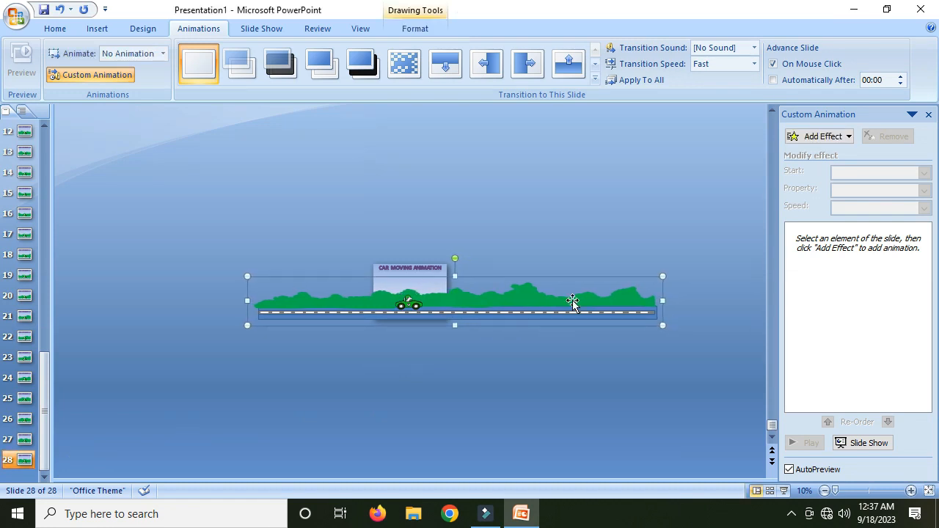
pyautogui.click(562, 199)
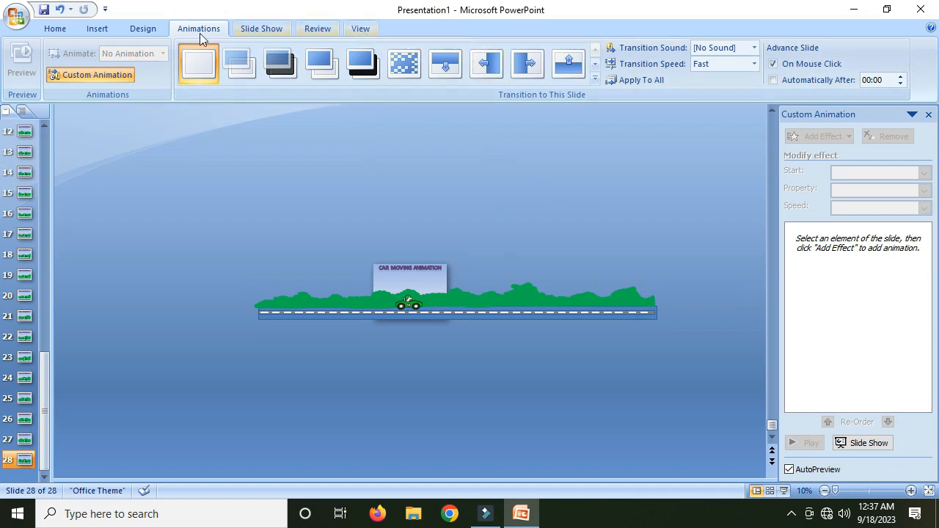
pyautogui.click(54, 31)
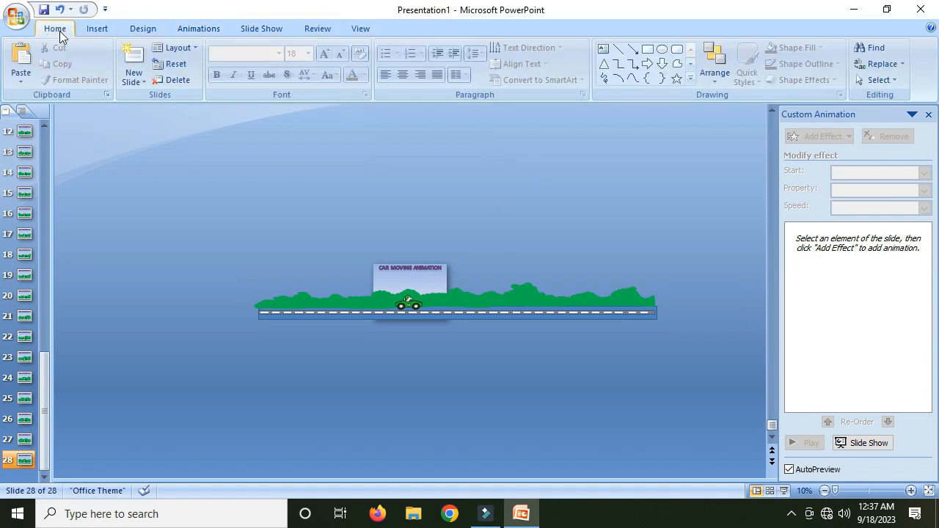
pyautogui.click(274, 28)
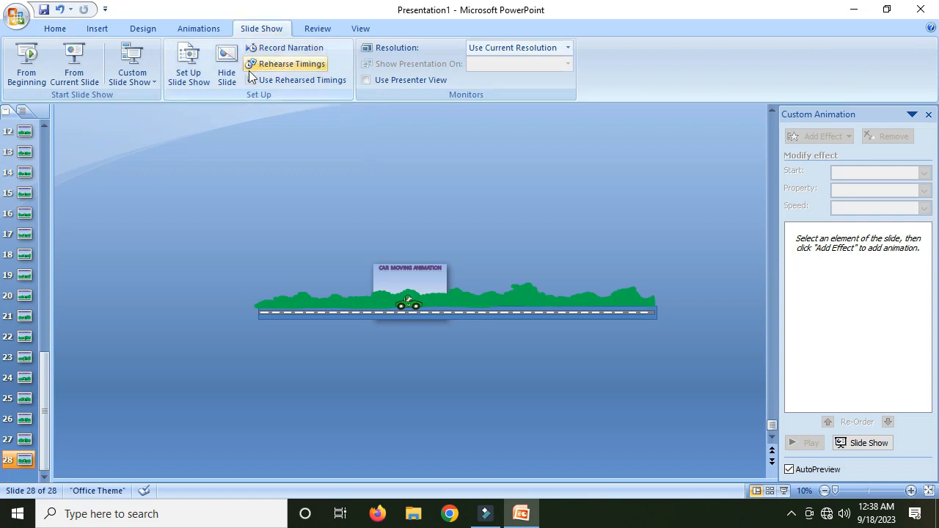
# - Give the slide a Cut transition at Medium speed, advancing automatically after 00:00 instead of on mouse click
pyautogui.click(199, 28)
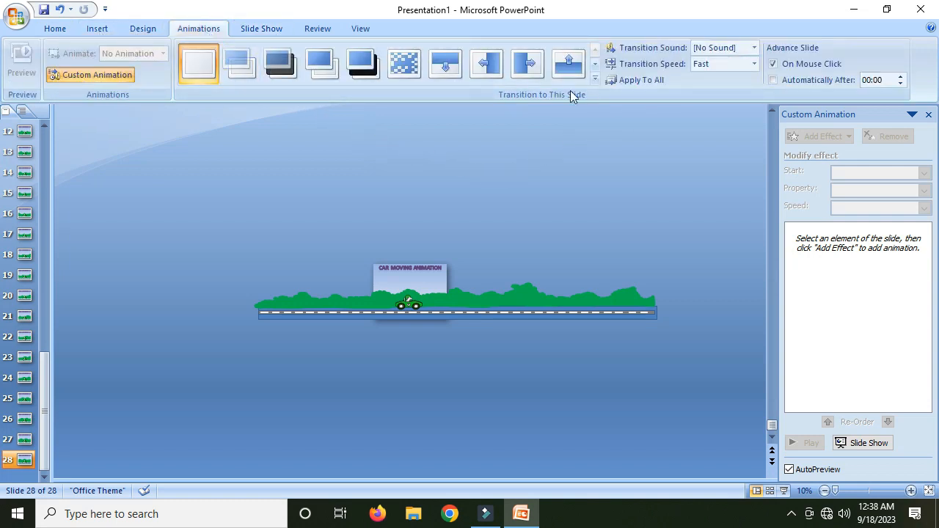
pyautogui.click(594, 80)
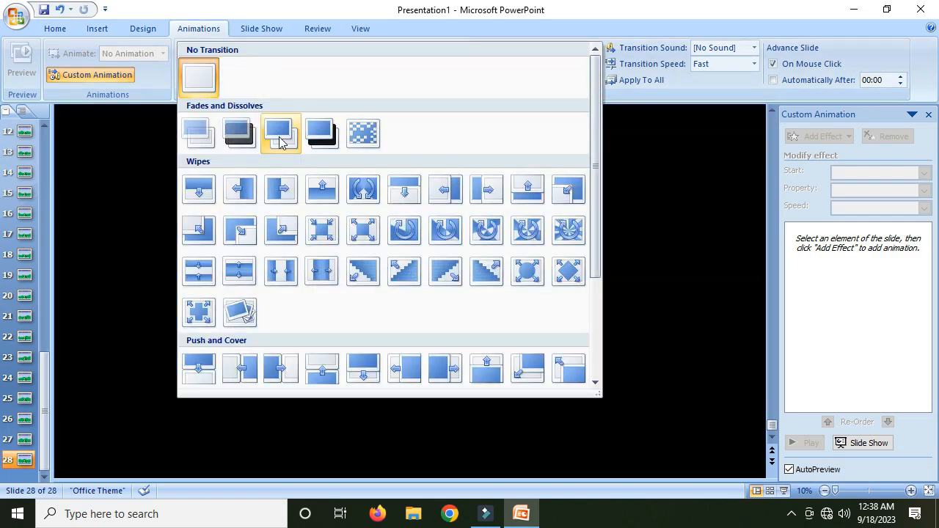
pyautogui.click(279, 137)
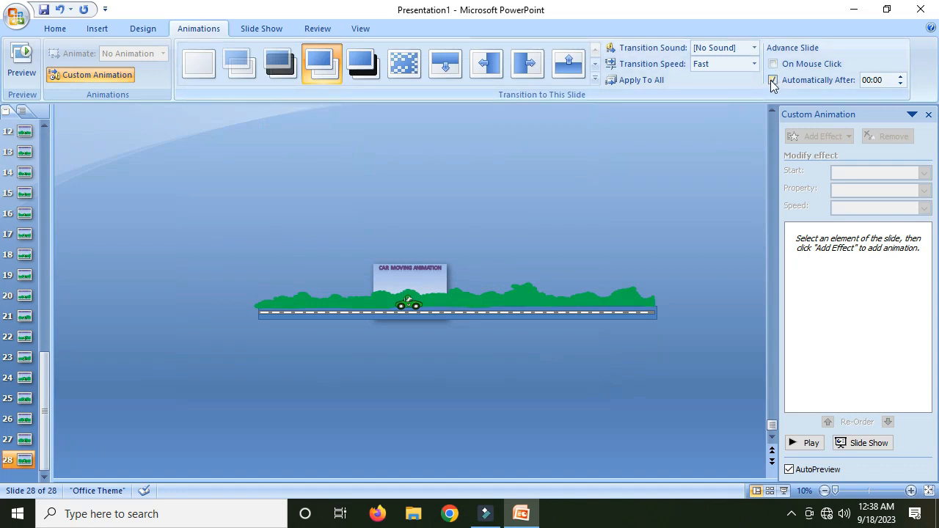
pyautogui.click(754, 64)
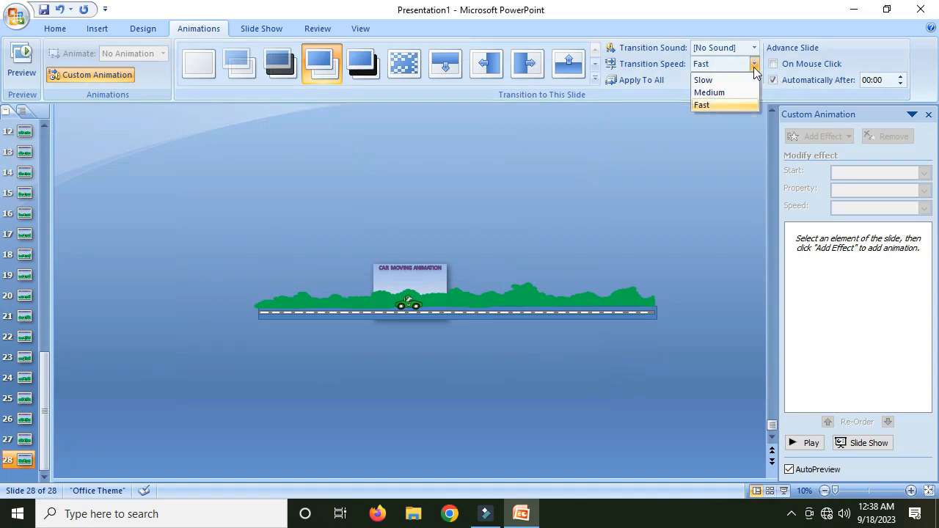
pyautogui.click(740, 94)
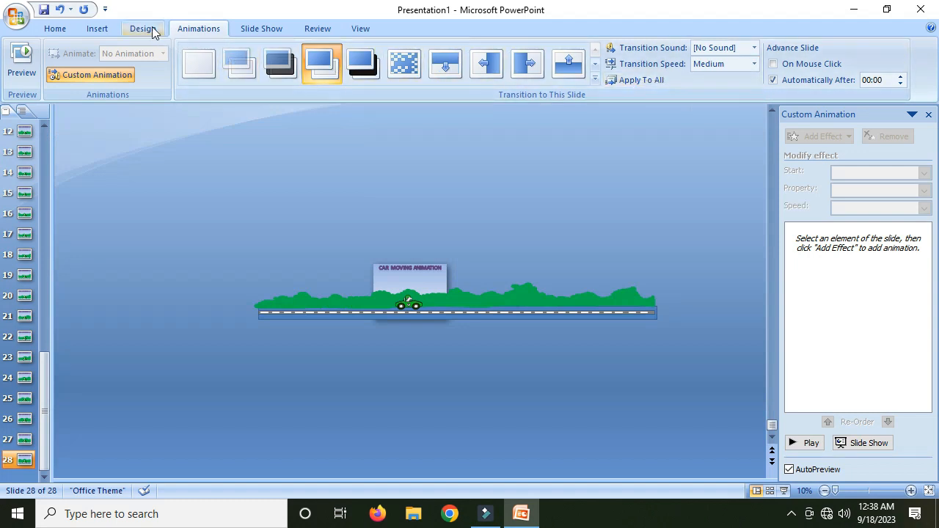
# - Set up the slide show to loop continuously until Esc
pyautogui.click(249, 31)
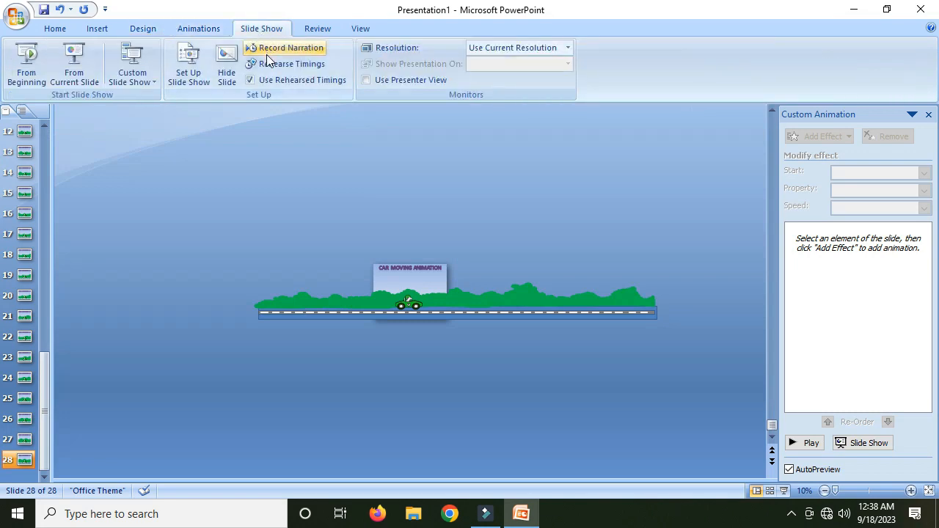
pyautogui.click(196, 85)
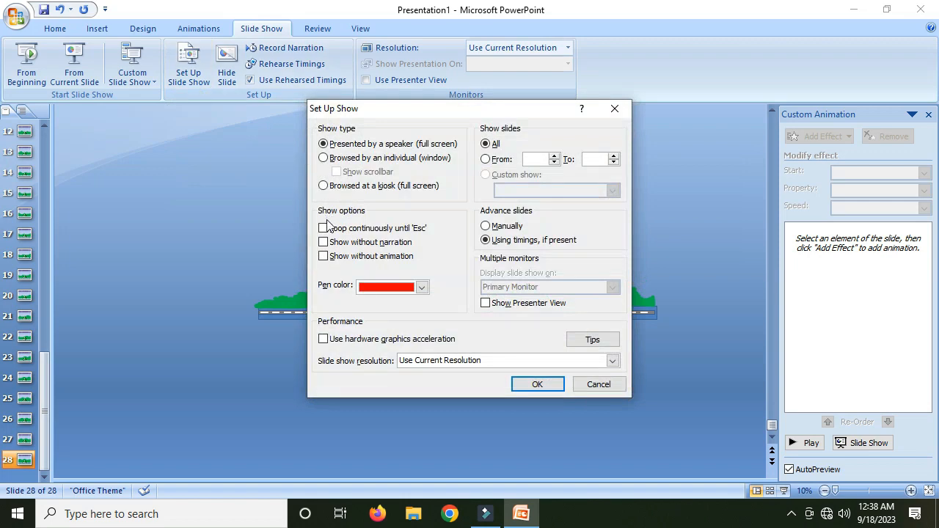
pyautogui.click(327, 230)
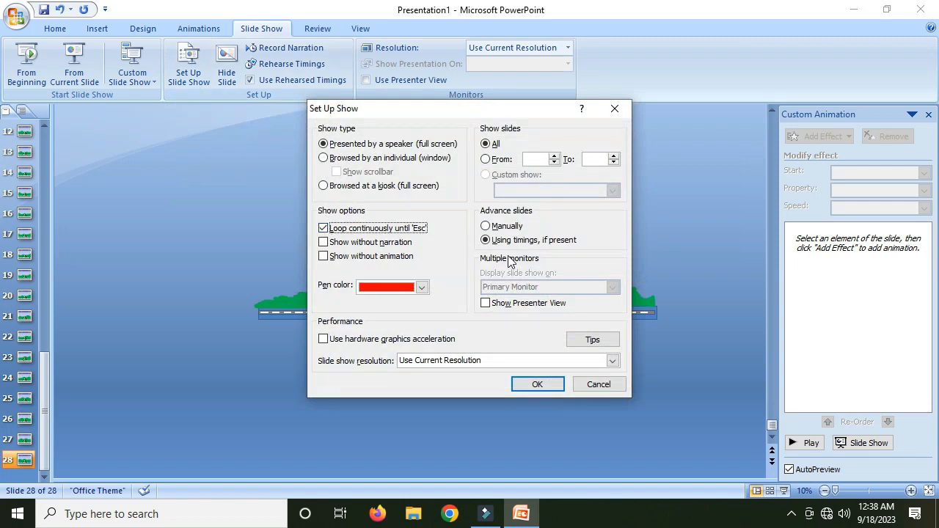
pyautogui.click(538, 382)
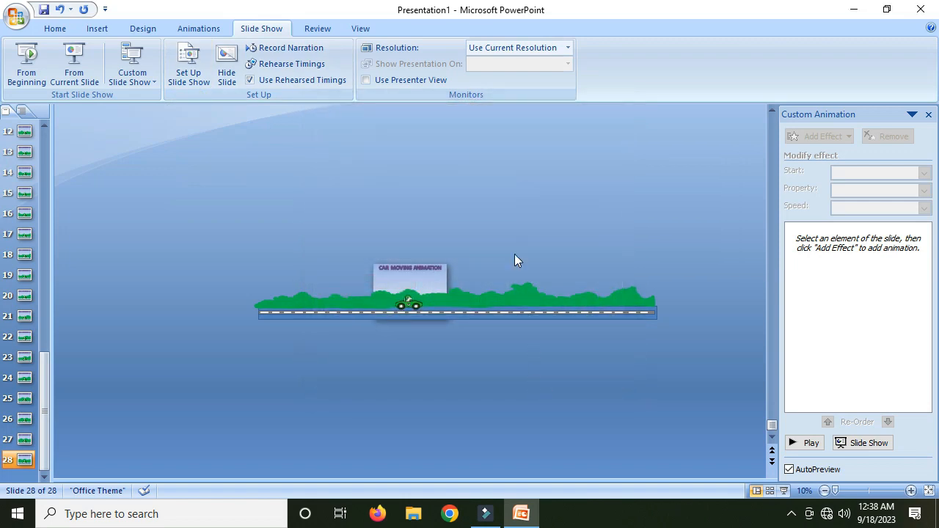
# - Apply the current transition and advance settings to all slides
pyautogui.click(189, 28)
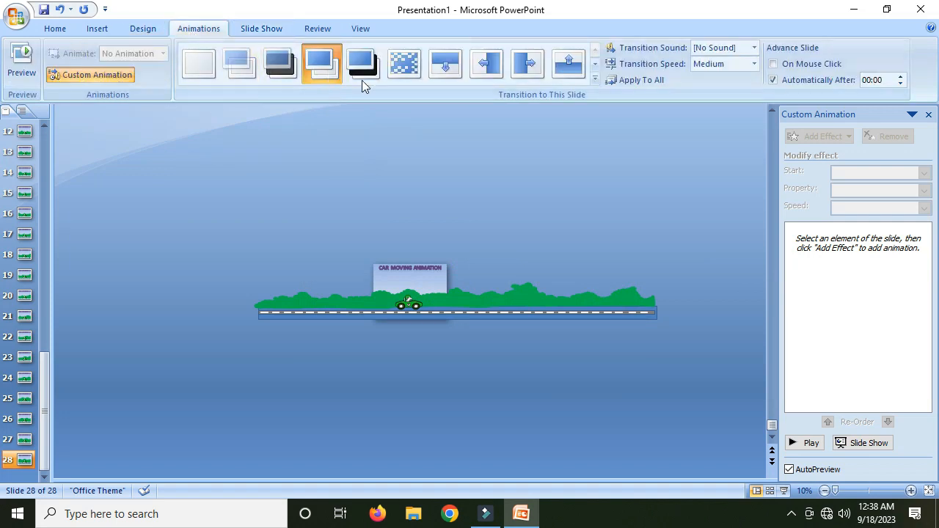
pyautogui.click(639, 81)
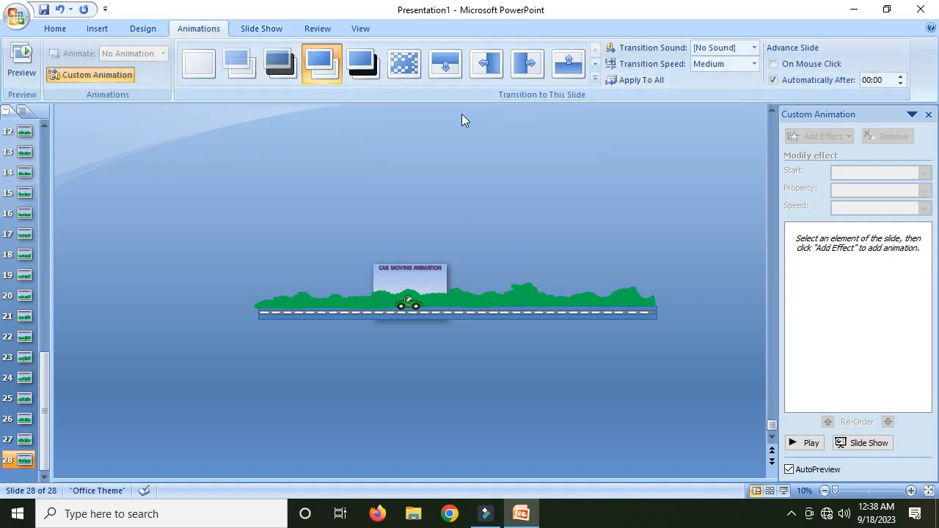
pyautogui.click(273, 30)
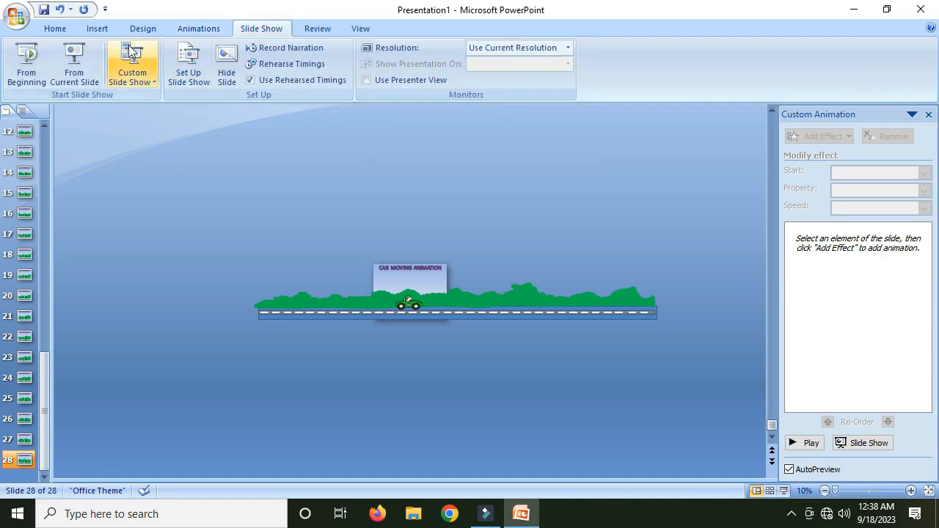